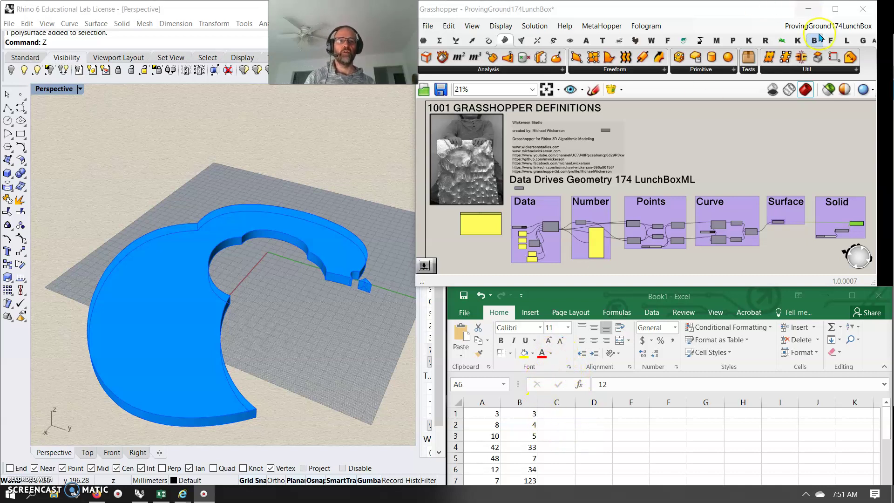
Step: Examine the LunchBox component categories: Data, Generate, Machine Learning, Math, Panels, Structure, Util and Workflow with its Excel readers and writers
{"action": "left_click", "coordinate": [845, 41]}
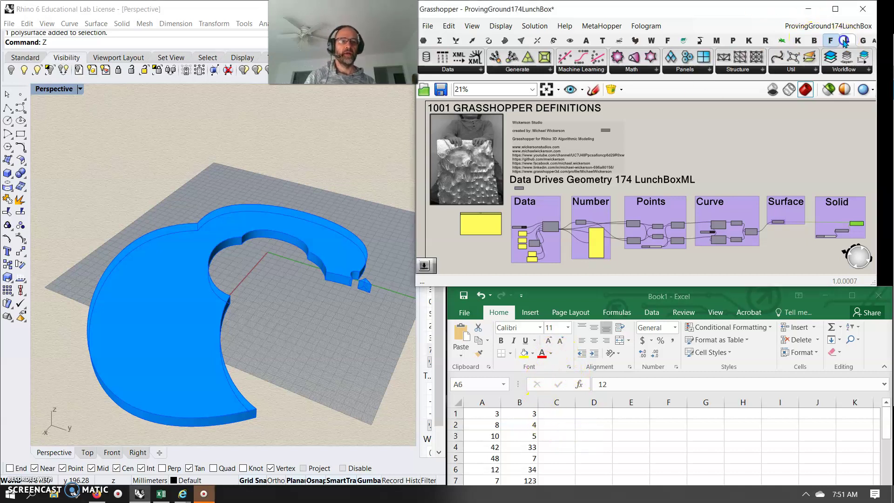
{"action": "left_click", "coordinate": [459, 71]}
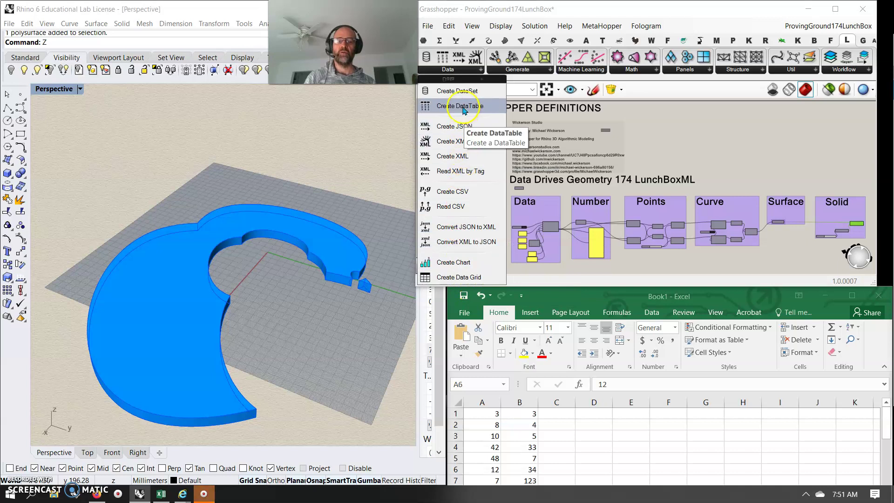
{"action": "left_click", "coordinate": [517, 70]}
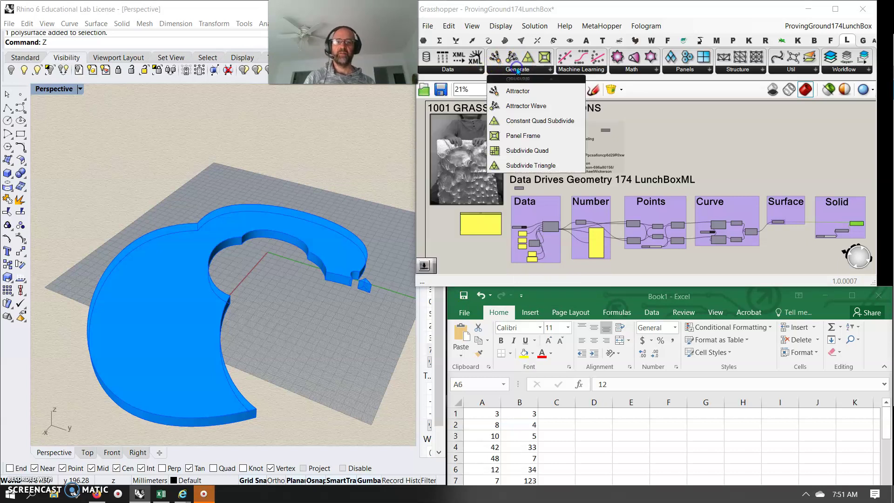
{"action": "left_click", "coordinate": [586, 70]}
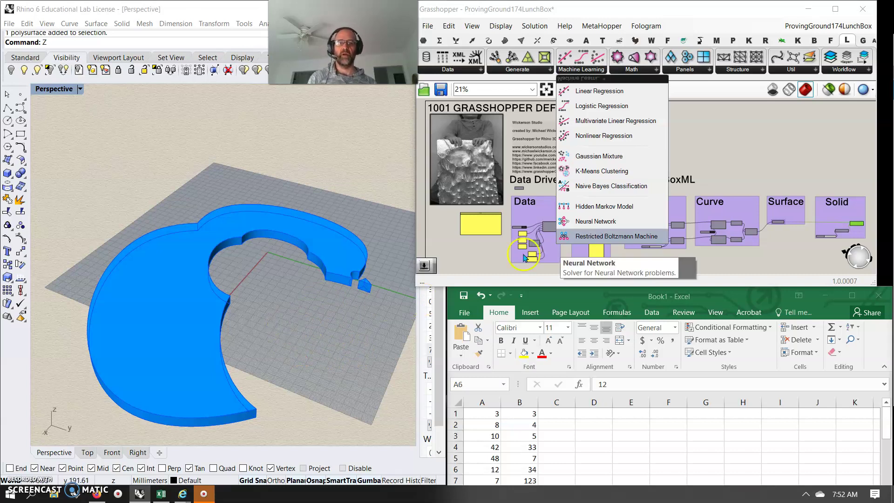
{"action": "left_click", "coordinate": [756, 162]}
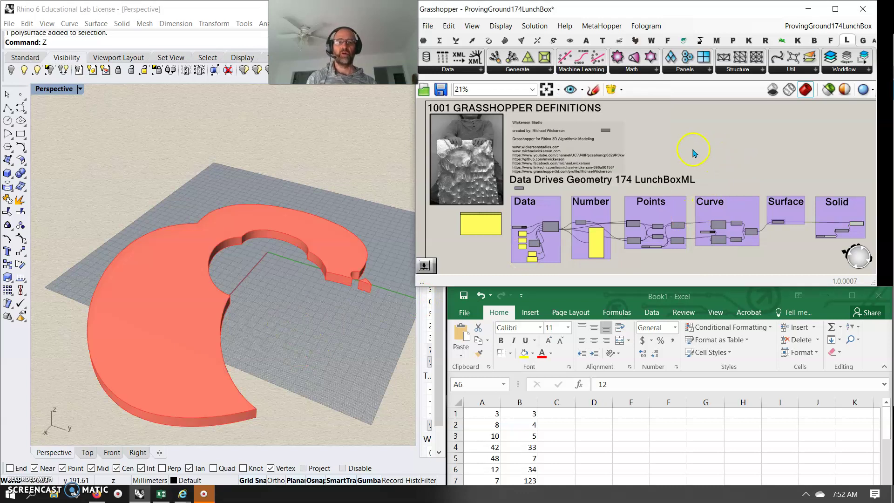
{"action": "left_click", "coordinate": [634, 70]}
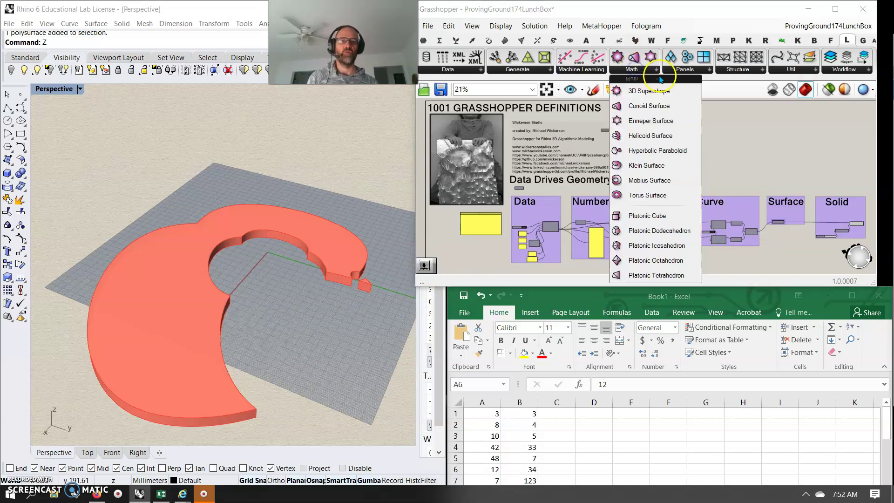
{"action": "left_click", "coordinate": [685, 72]}
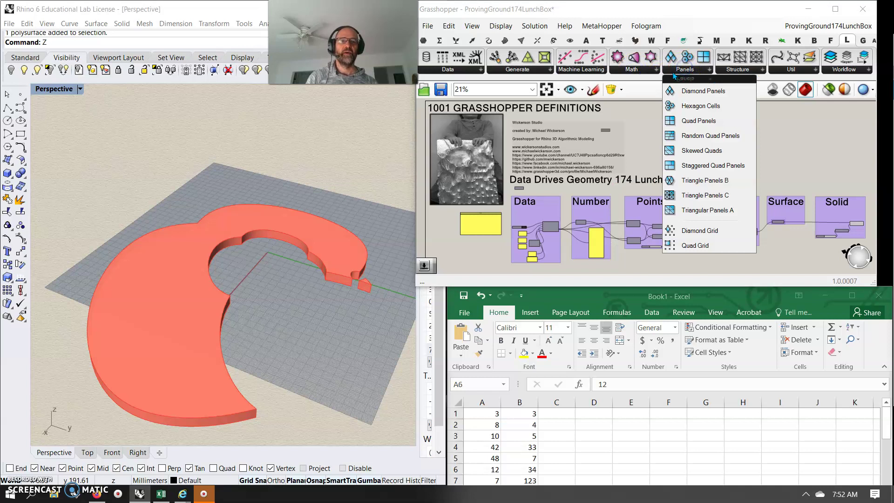
{"action": "left_click", "coordinate": [737, 70]}
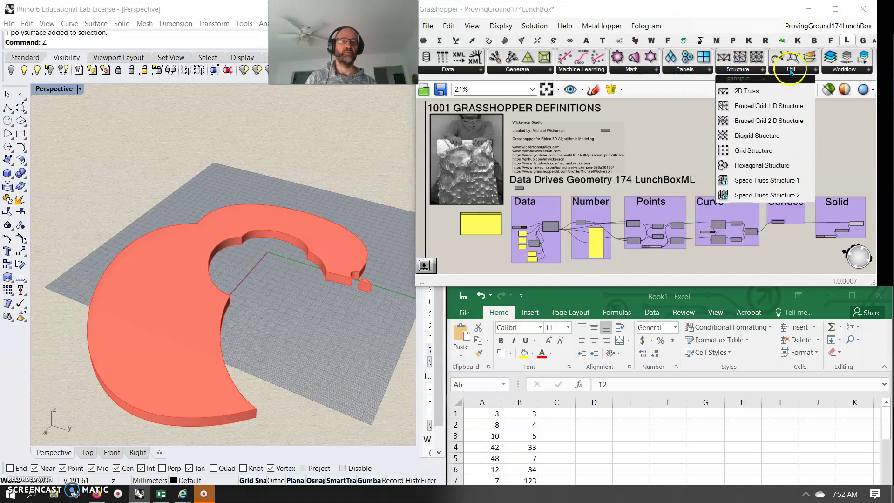
{"action": "left_click", "coordinate": [791, 70]}
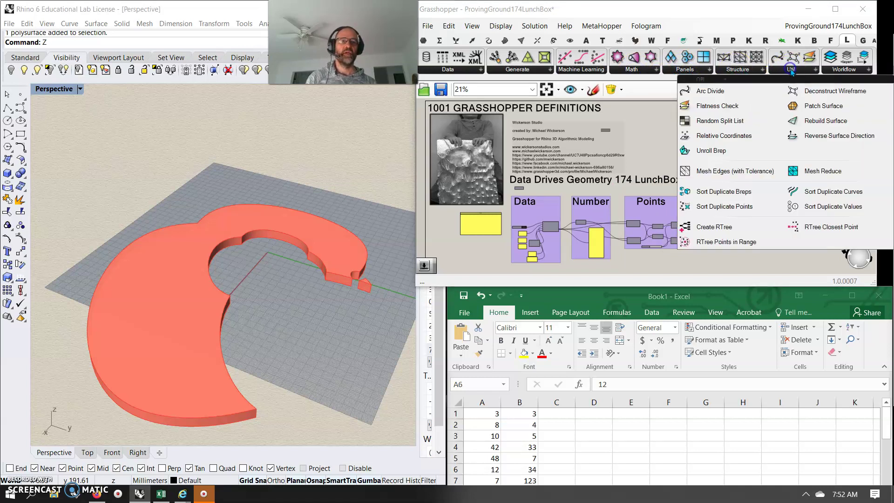
{"action": "left_click", "coordinate": [843, 70]}
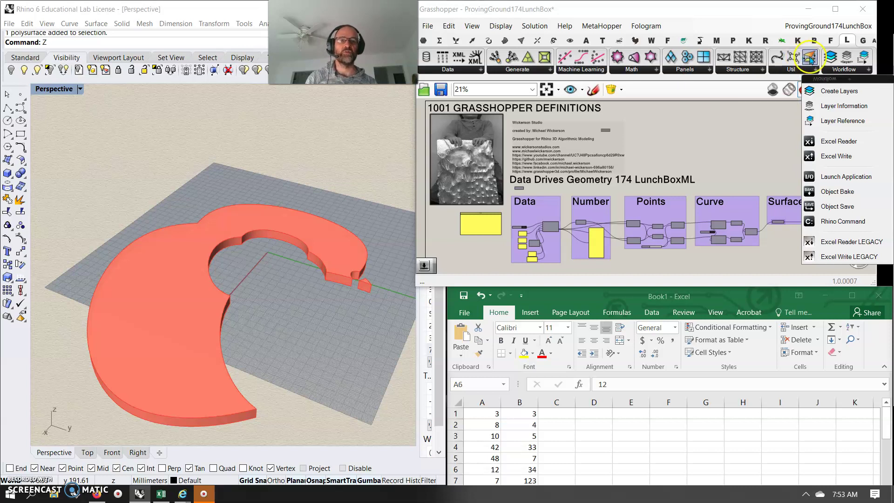
{"action": "left_click", "coordinate": [670, 59]}
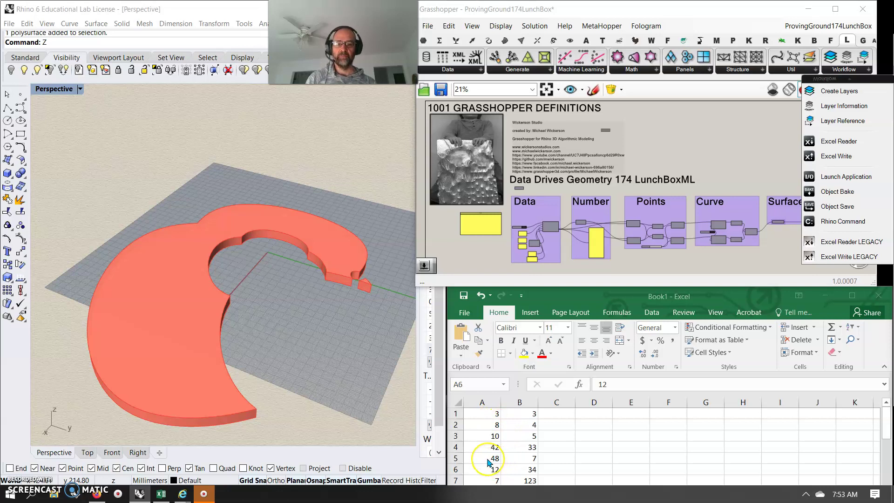
Step: Set cell A6 to 73 and A7 to 102 in the Book1 spreadsheet, and save the workbook
{"action": "left_click", "coordinate": [497, 473]}
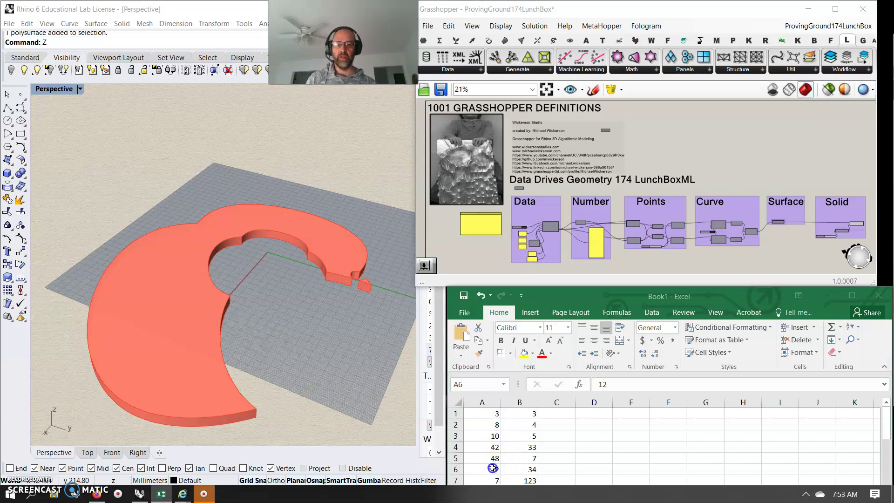
{"action": "type", "text": "73"}
{"action": "left_click", "coordinate": [491, 479]}
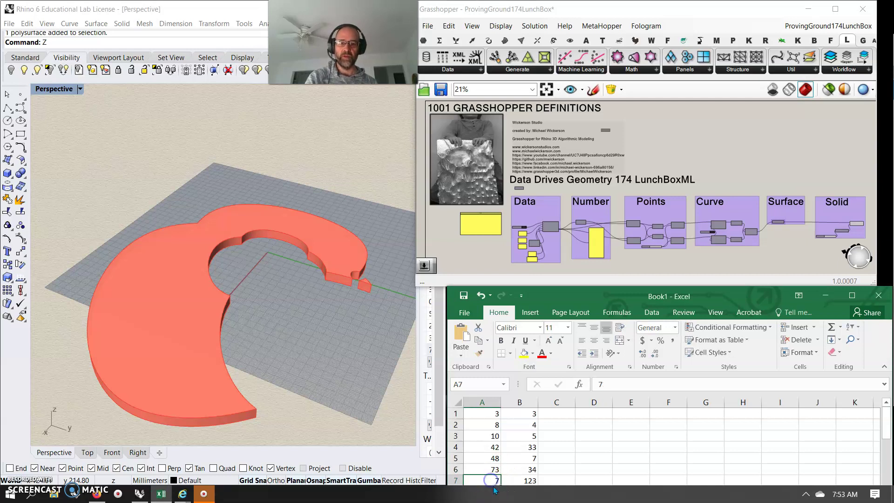
{"action": "type", "text": "102"}
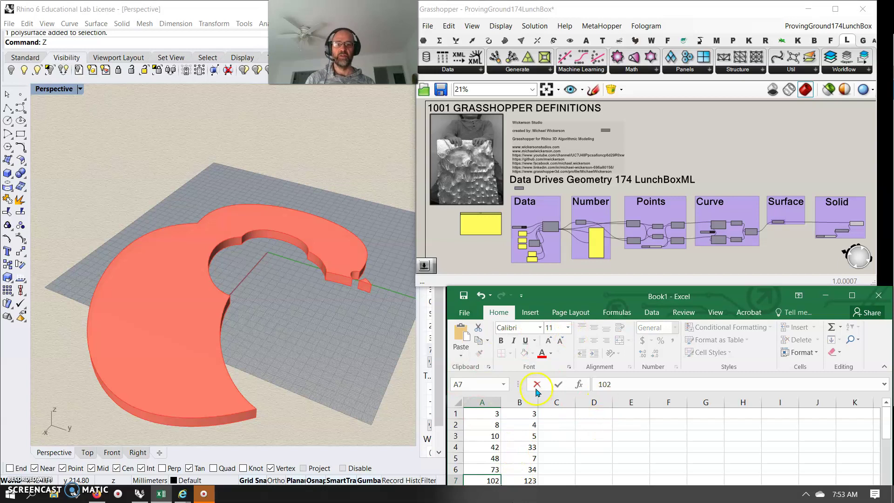
{"action": "left_click", "coordinate": [465, 312]}
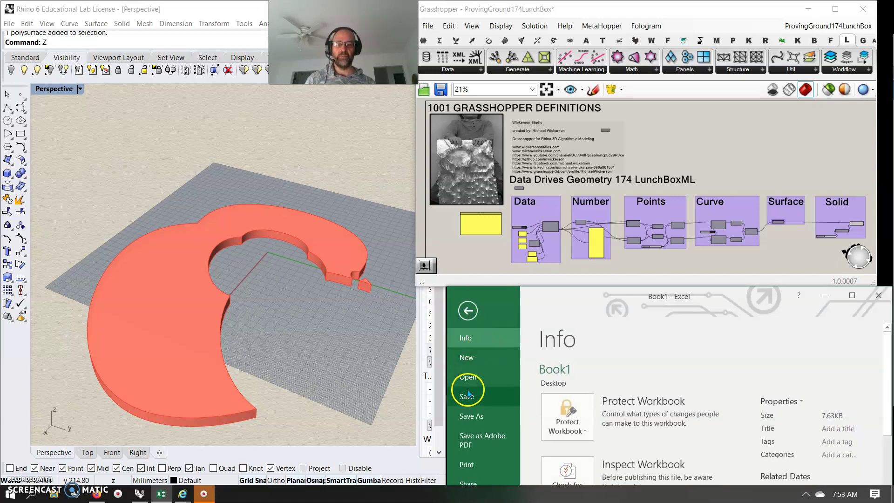
{"action": "left_click", "coordinate": [467, 396]}
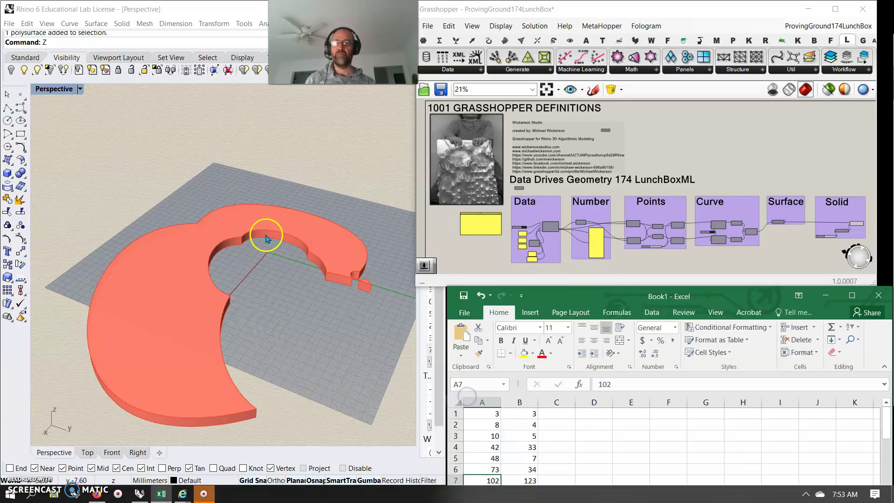
Step: Reload the spreadsheet data by switching the Excel Reader's Boolean Toggle to False and back to True, and inspect the regenerated solid
{"action": "left_click", "coordinate": [478, 251]}
{"action": "scroll", "coordinate": [509, 230], "scroll_direction": "up", "scroll_amount": 8}
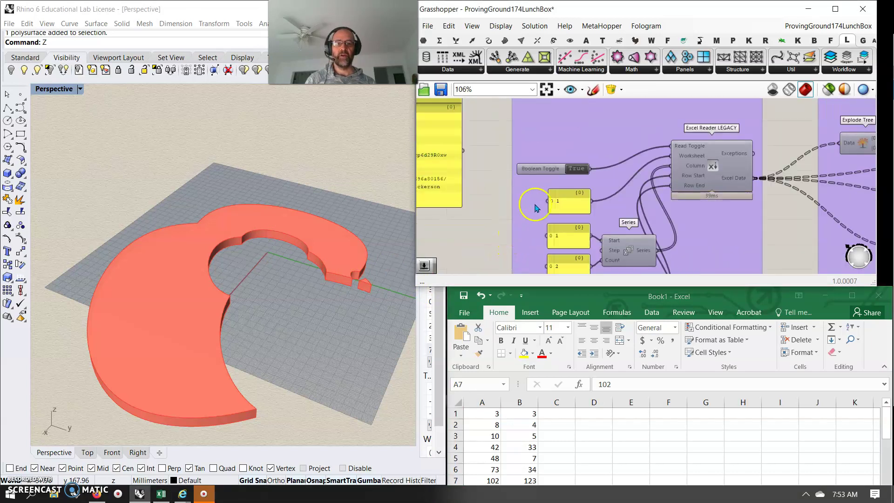
{"action": "left_click", "coordinate": [576, 169]}
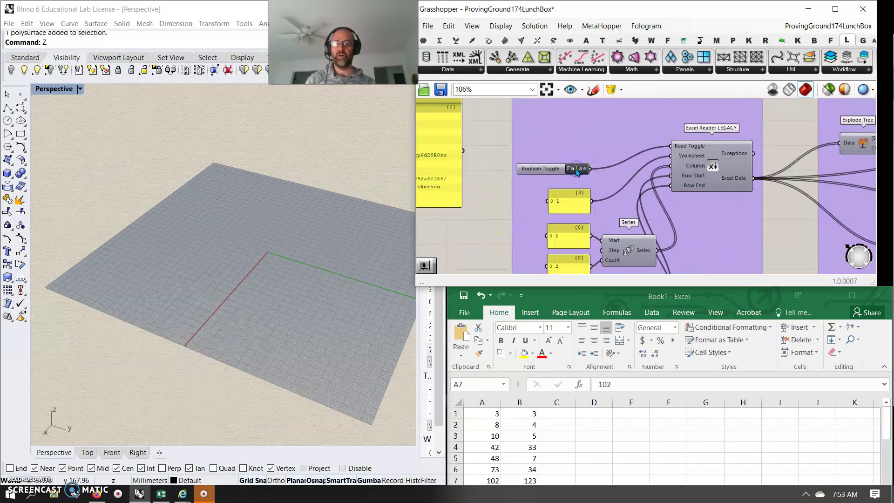
{"action": "left_click", "coordinate": [577, 169]}
{"action": "right_click_drag", "start_coordinate": [256, 359], "coordinate": [270, 342]}
{"action": "left_click", "coordinate": [229, 200]}
{"action": "right_click_drag", "start_coordinate": [229, 199], "coordinate": [225, 237]}
Step: Move the Excel window aside and enlarge the Grasshopper window to nearly full screen height
{"action": "left_click", "coordinate": [432, 288]}
{"action": "left_click_drag", "start_coordinate": [563, 294], "coordinate": [893, 305]}
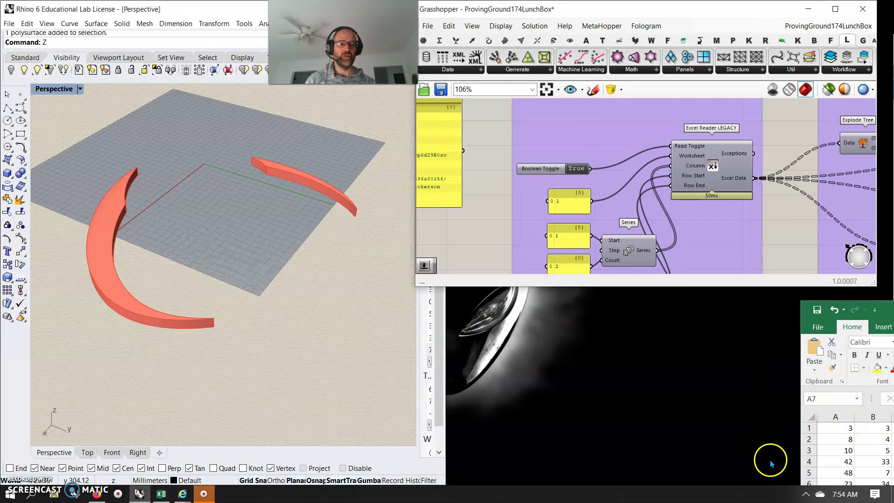
{"action": "left_click_drag", "start_coordinate": [874, 279], "coordinate": [795, 484]}
Step: Select the Extrude component in the Solid group to highlight its geometry in the viewport
{"action": "scroll", "coordinate": [703, 306], "scroll_direction": "down", "scroll_amount": 5}
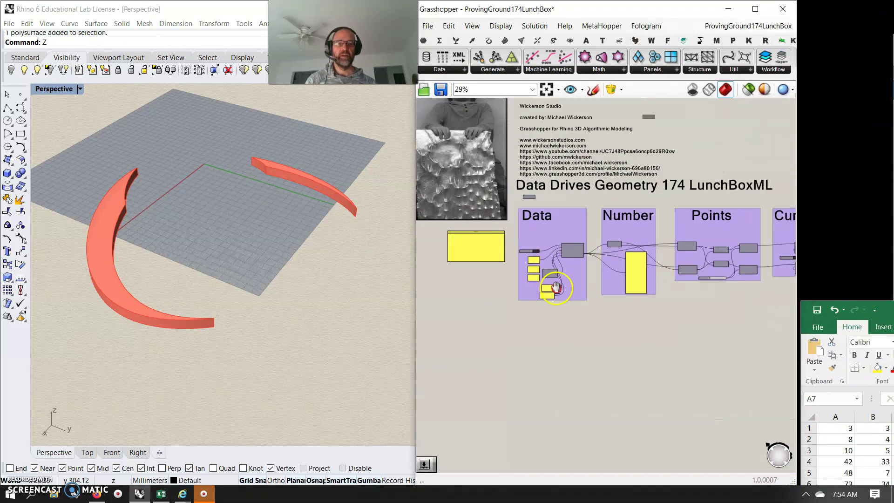
{"action": "mouse_move", "coordinate": [554, 381]}
{"action": "right_mouse_down"}
{"action": "mouse_move", "coordinate": [531, 410]}
{"action": "mouse_move", "coordinate": [446, 388]}
{"action": "right_mouse_up"}
{"action": "right_click_drag", "start_coordinate": [676, 354], "coordinate": [573, 353]}
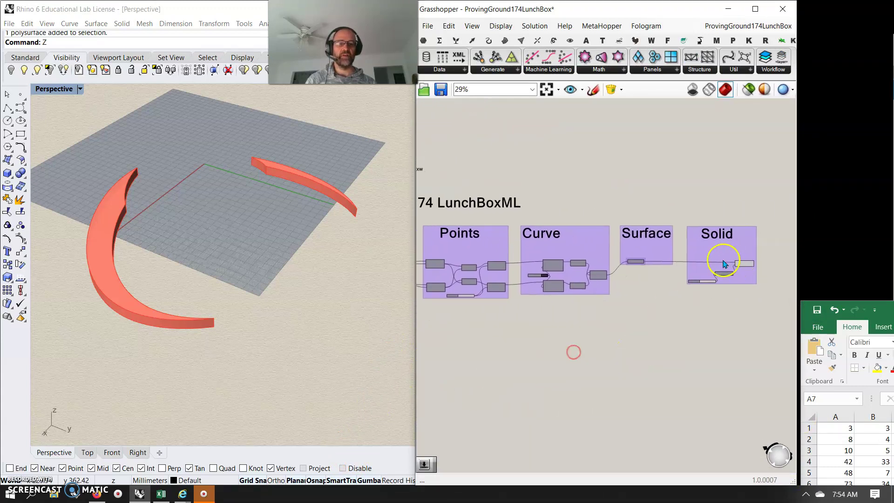
{"action": "scroll", "coordinate": [723, 260], "scroll_direction": "up", "scroll_amount": 5}
{"action": "right_click_drag", "start_coordinate": [724, 252], "coordinate": [639, 256]}
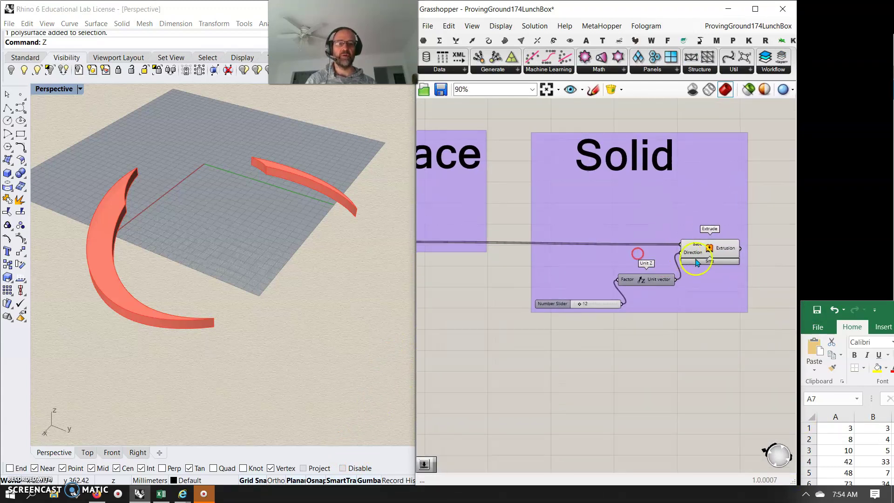
{"action": "left_click", "coordinate": [710, 250]}
{"action": "right_click_drag", "start_coordinate": [593, 399], "coordinate": [697, 407]}
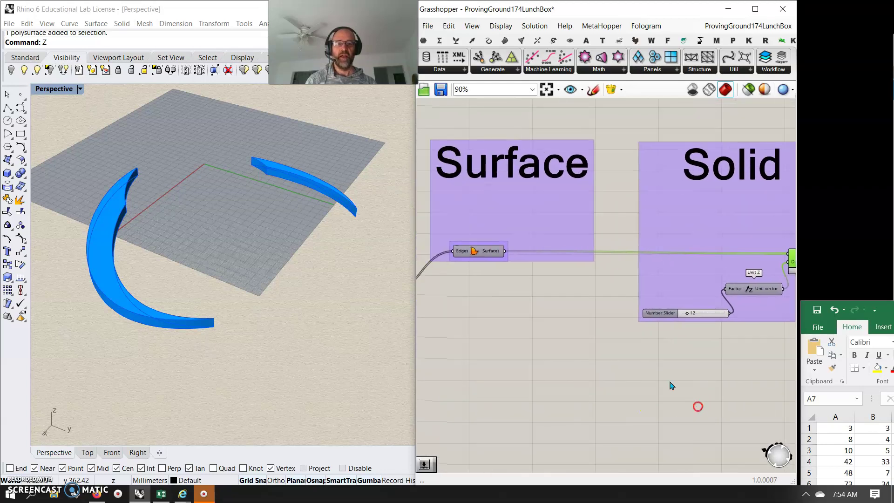
Step: Limit the viewport preview to selected components only, and select the Extrude component in the Solid group
{"action": "right_click_drag", "start_coordinate": [554, 352], "coordinate": [587, 358]}
{"action": "left_click", "coordinate": [518, 254]}
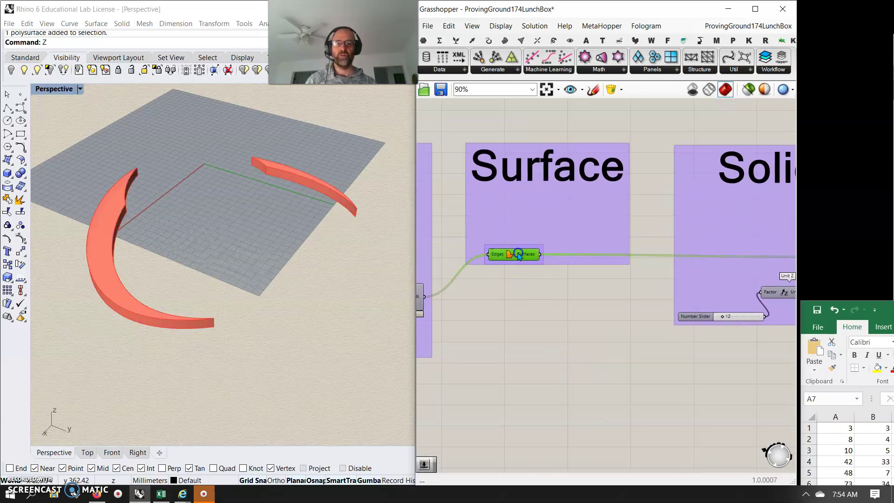
{"action": "left_click", "coordinate": [748, 89]}
{"action": "right_click_drag", "start_coordinate": [672, 340], "coordinate": [541, 342]}
{"action": "left_click", "coordinate": [734, 258]}
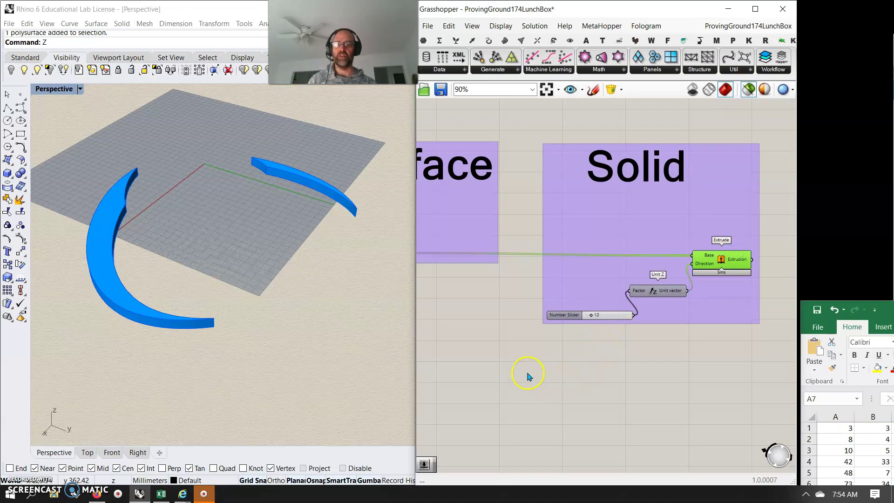
Step: Place the Excel window beside Grasshopper, aligned with its upper edge, and stretch it to nearly full screen height
{"action": "left_click", "coordinate": [864, 303]}
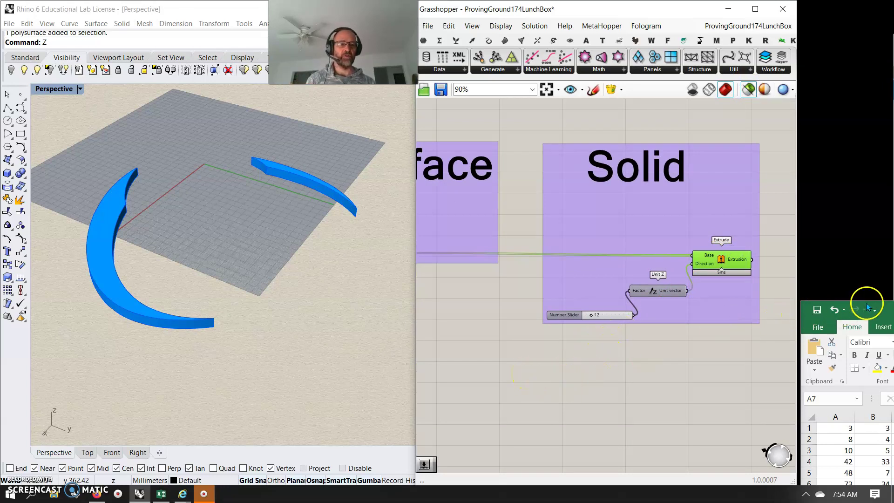
{"action": "left_click_drag", "start_coordinate": [882, 317], "coordinate": [887, 16]}
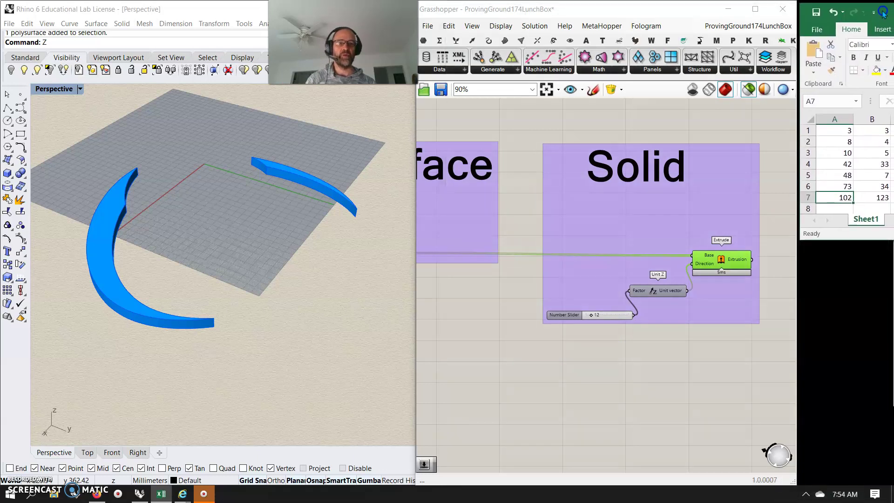
{"action": "left_click_drag", "start_coordinate": [865, 243], "coordinate": [862, 485]}
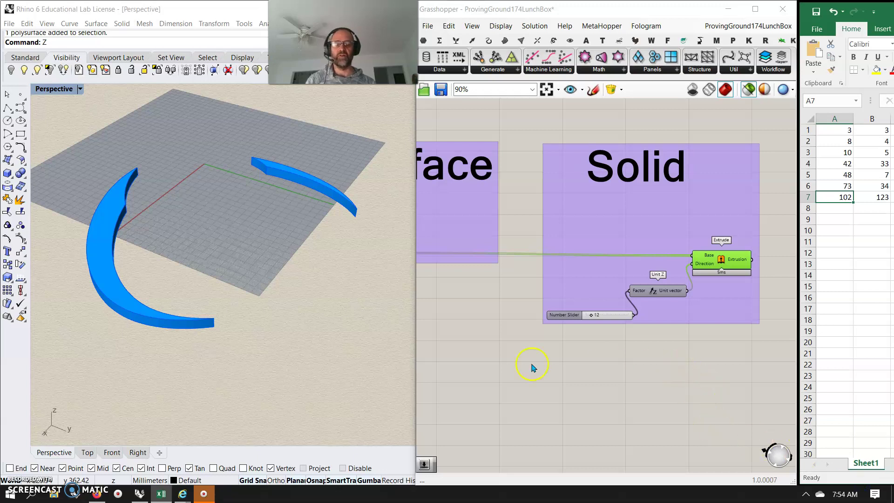
{"action": "right_click_drag", "start_coordinate": [582, 401], "coordinate": [628, 408]}
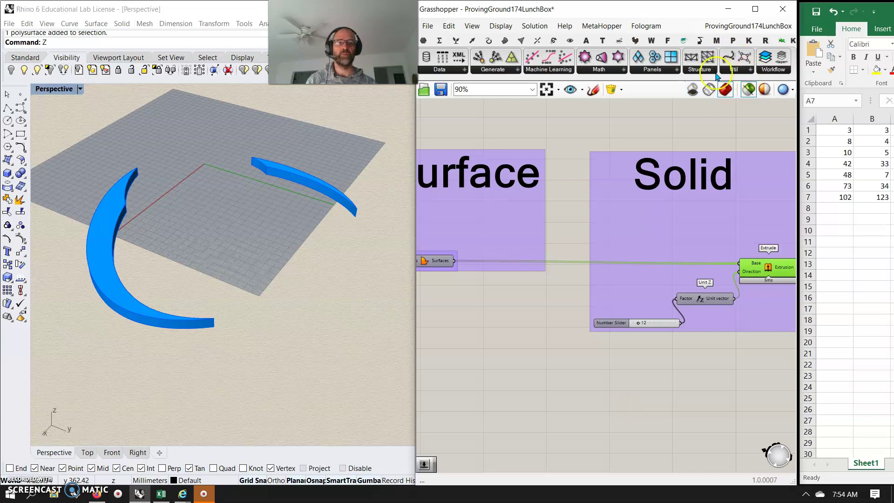
{"action": "left_click", "coordinate": [439, 70]}
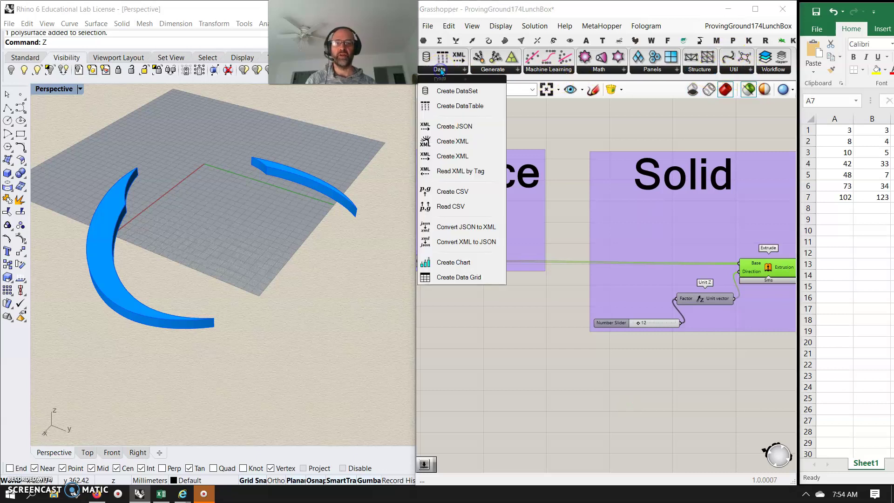
{"action": "left_click", "coordinate": [487, 69]}
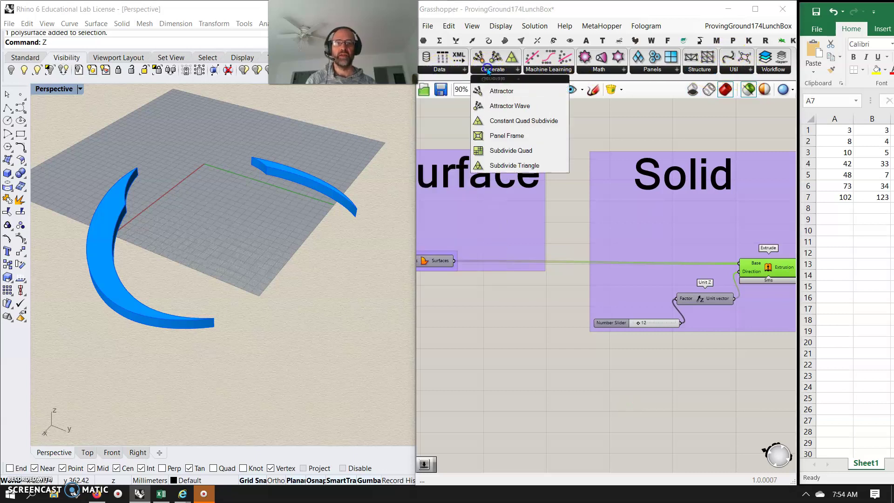
{"action": "left_click", "coordinate": [771, 70]}
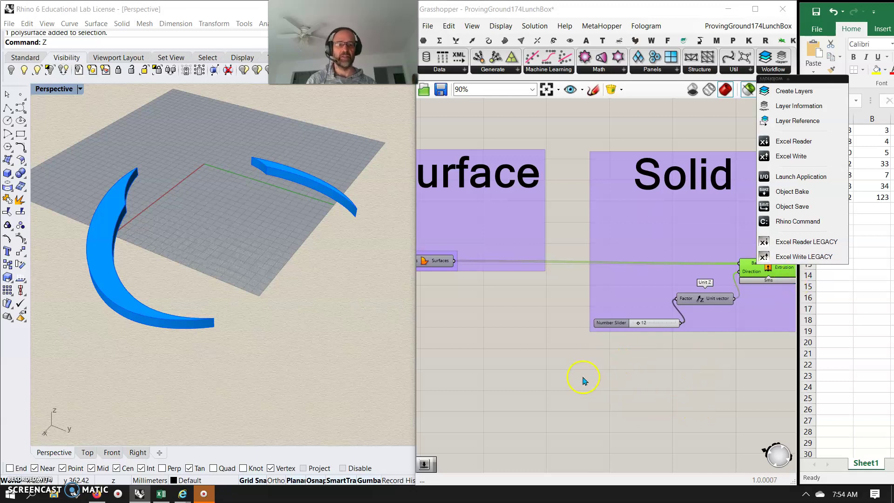
Step: Preview only the flat surface geometry by selecting the component in the Surface group
{"action": "right_click_drag", "start_coordinate": [663, 405], "coordinate": [783, 426]}
{"action": "left_click", "coordinate": [580, 274]}
{"action": "right_click_drag", "start_coordinate": [720, 360], "coordinate": [525, 306]}
Step: Preview the Region Difference result and each of the two Region Union results in the Curve group
{"action": "mouse_move", "coordinate": [515, 359]}
{"action": "right_mouse_down"}
{"action": "mouse_move", "coordinate": [639, 373]}
{"action": "mouse_move", "coordinate": [689, 362]}
{"action": "right_mouse_up"}
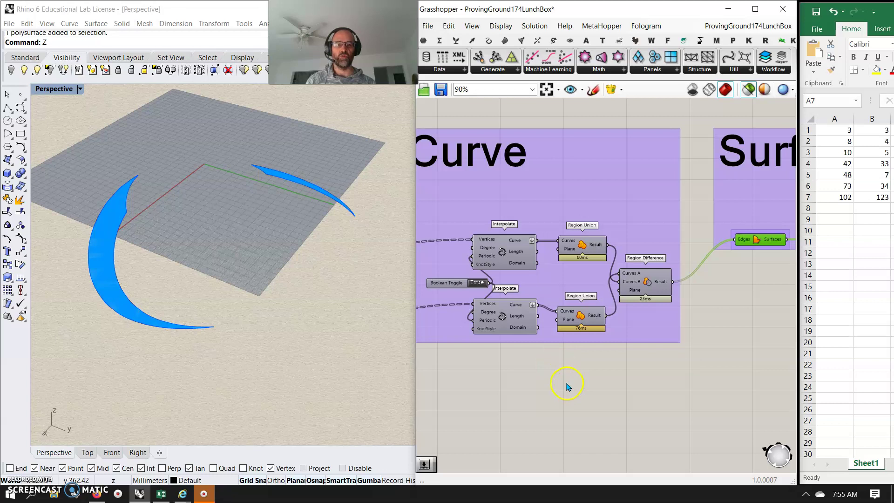
{"action": "right_click_drag", "start_coordinate": [567, 386], "coordinate": [620, 385]}
{"action": "left_click", "coordinate": [702, 281]}
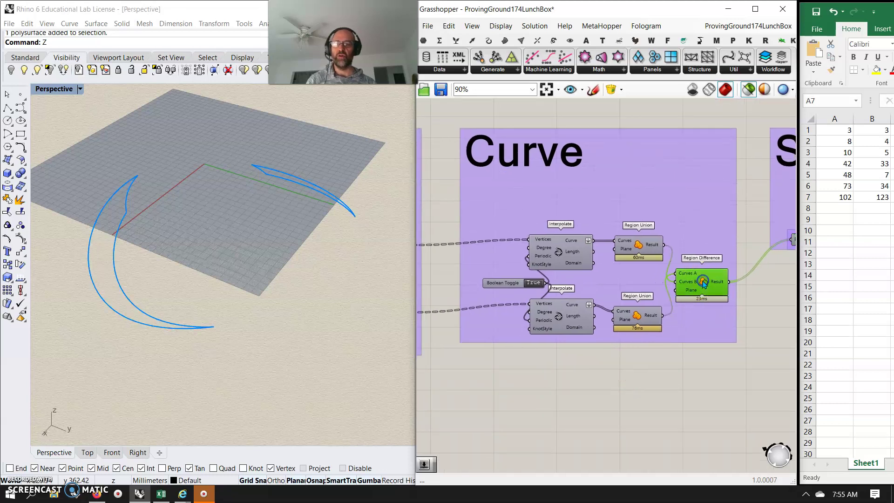
{"action": "left_click", "coordinate": [637, 316]}
{"action": "left_click", "coordinate": [641, 248]}
{"action": "left_click", "coordinate": [638, 317]}
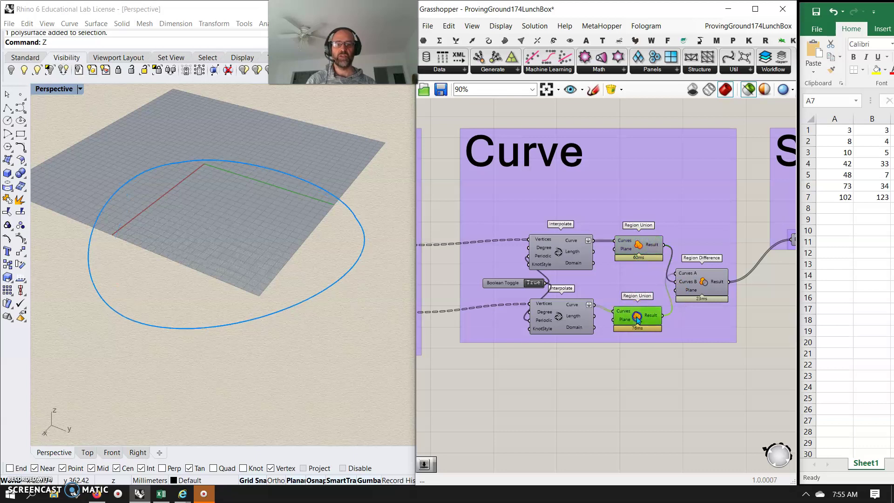
Step: Preview the curves of each of the two Interpolate components in the Curve group separately
{"action": "left_click", "coordinate": [559, 252]}
{"action": "left_click", "coordinate": [557, 331]}
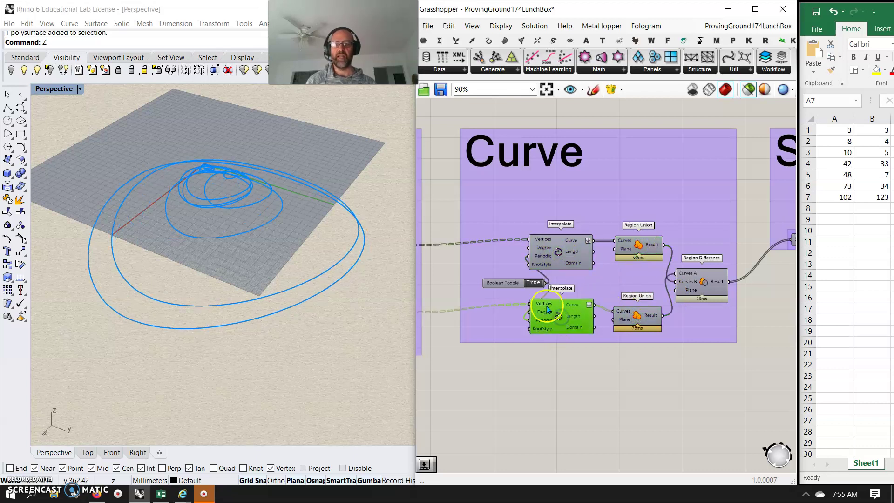
{"action": "left_click", "coordinate": [562, 252]}
{"action": "left_click", "coordinate": [563, 314]}
{"action": "left_click", "coordinate": [559, 251]}
Step: Compare the Region Difference and Region Union results with the Interpolate curves that feed them
{"action": "left_click", "coordinate": [701, 286]}
{"action": "left_click", "coordinate": [638, 247]}
{"action": "left_click", "coordinate": [559, 251]}
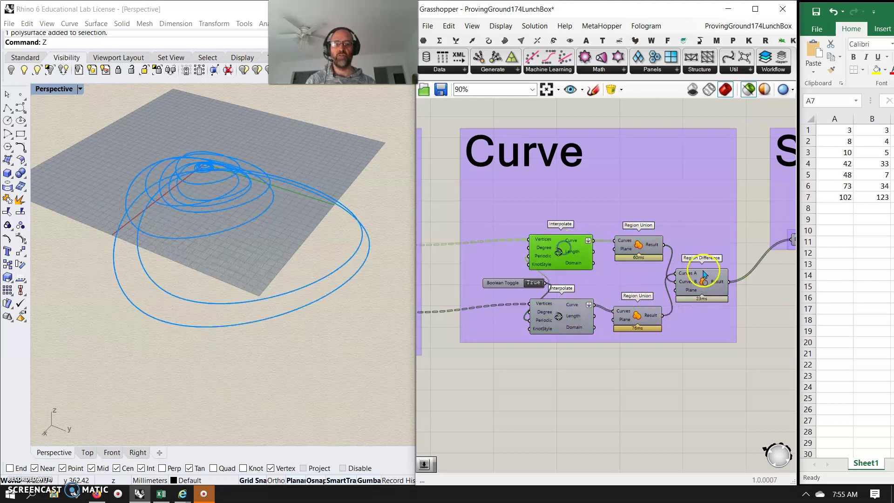
{"action": "left_click", "coordinate": [657, 332]}
{"action": "left_click", "coordinate": [569, 316]}
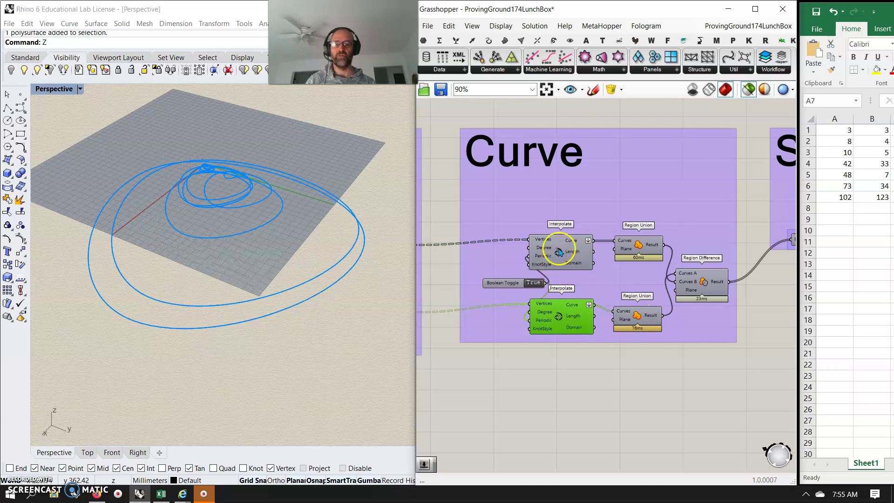
Step: Switch the Boolean Toggle for periodic interpolation to False and back to True to compare open and closed curves
{"action": "right_click_drag", "start_coordinate": [526, 394], "coordinate": [593, 375]}
{"action": "double_click", "coordinate": [595, 270]}
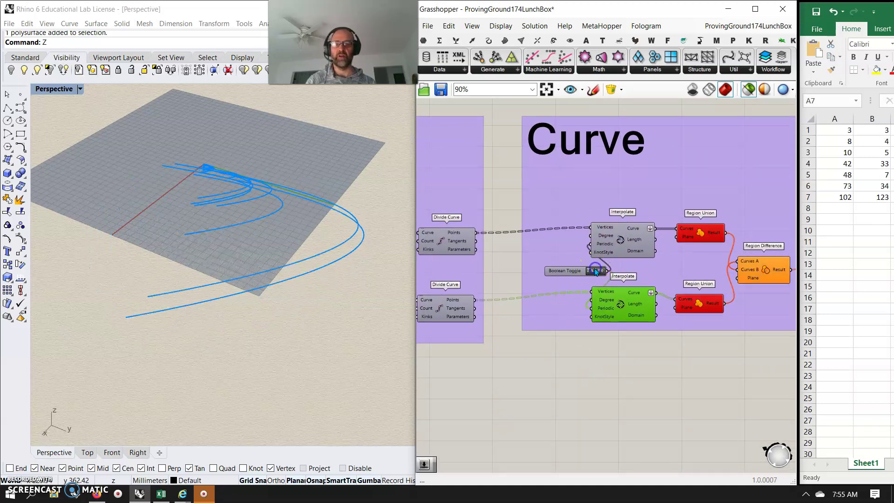
{"action": "double_click", "coordinate": [595, 270]}
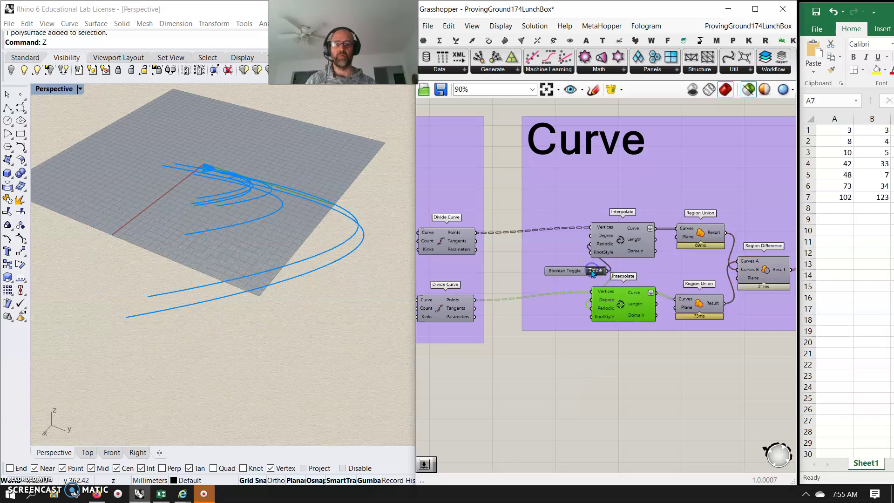
Step: Preview the points of each of the two Construct Point components in the Points group
{"action": "right_click_drag", "start_coordinate": [579, 399], "coordinate": [652, 409]}
{"action": "mouse_move", "coordinate": [504, 398]}
{"action": "right_mouse_down"}
{"action": "mouse_move", "coordinate": [555, 404]}
{"action": "mouse_move", "coordinate": [688, 382]}
{"action": "right_mouse_up"}
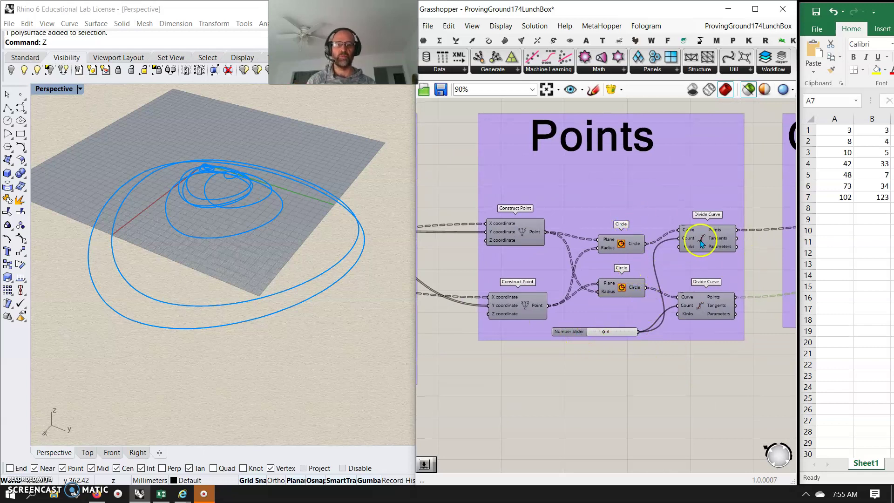
{"action": "left_click_drag", "start_coordinate": [516, 227], "coordinate": [514, 228]}
{"action": "left_click", "coordinate": [521, 310]}
{"action": "left_click", "coordinate": [515, 230]}
{"action": "left_click", "coordinate": [520, 307]}
{"action": "left_click", "coordinate": [511, 248]}
Step: Preview both Circle results, followed by the division points of both Divide Curve components
{"action": "left_click", "coordinate": [614, 241]}
{"action": "left_click", "coordinate": [619, 291]}
{"action": "left_click", "coordinate": [707, 239]}
{"action": "left_click", "coordinate": [693, 309]}
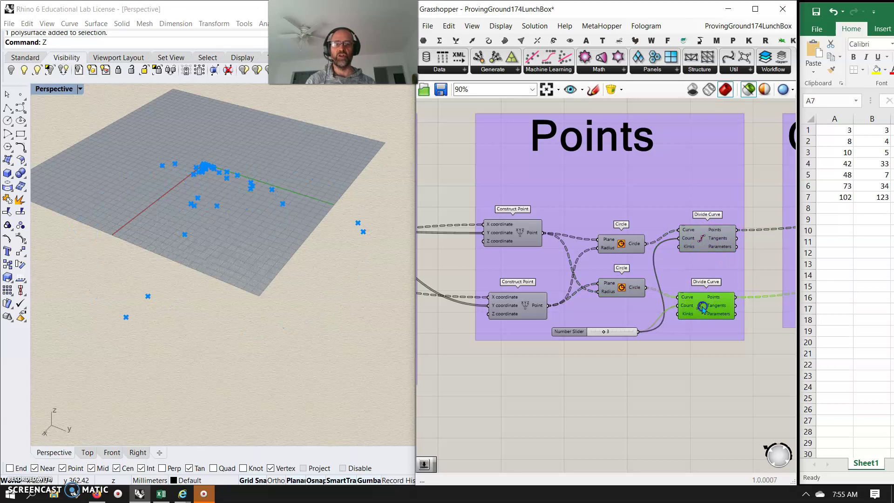
Step: Compare the Points group results by previewing backward from Divide Curve to Construct Point and forward again through the circles
{"action": "left_click", "coordinate": [697, 244]}
{"action": "left_click", "coordinate": [622, 247]}
{"action": "left_click", "coordinate": [621, 292]}
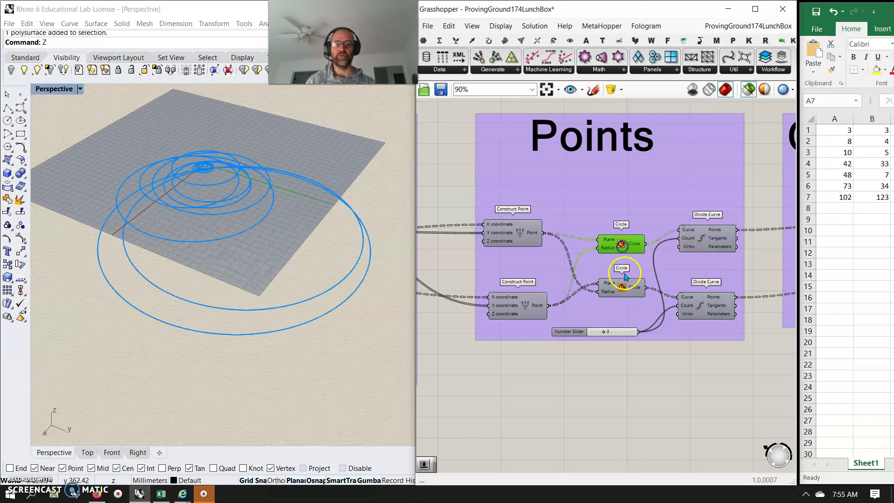
{"action": "left_click", "coordinate": [531, 242]}
{"action": "left_click", "coordinate": [536, 301]}
{"action": "left_click", "coordinate": [624, 246]}
{"action": "left_click", "coordinate": [625, 302]}
{"action": "left_click", "coordinate": [623, 292]}
{"action": "left_click", "coordinate": [694, 240]}
{"action": "left_click", "coordinate": [706, 308]}
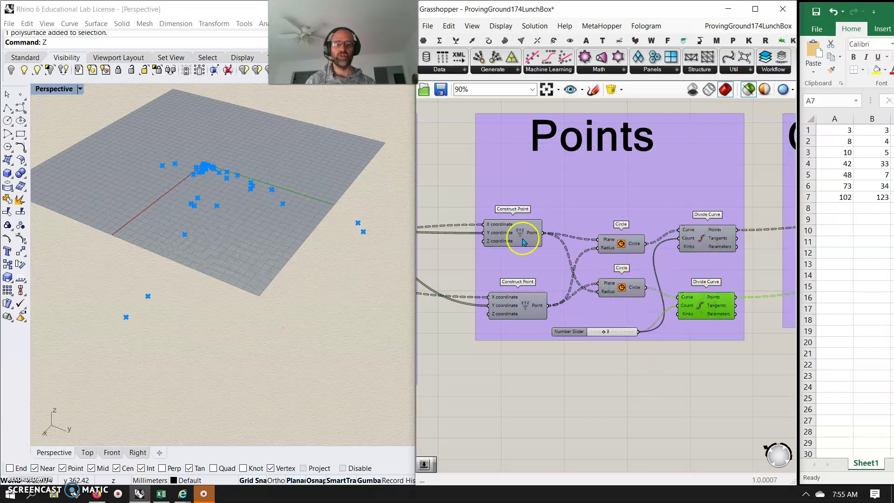
Step: Select both Divide Curve components together to preview all the division points
{"action": "left_click_drag", "start_coordinate": [526, 401], "coordinate": [511, 217]}
{"action": "left_click_drag", "start_coordinate": [744, 333], "coordinate": [701, 207]}
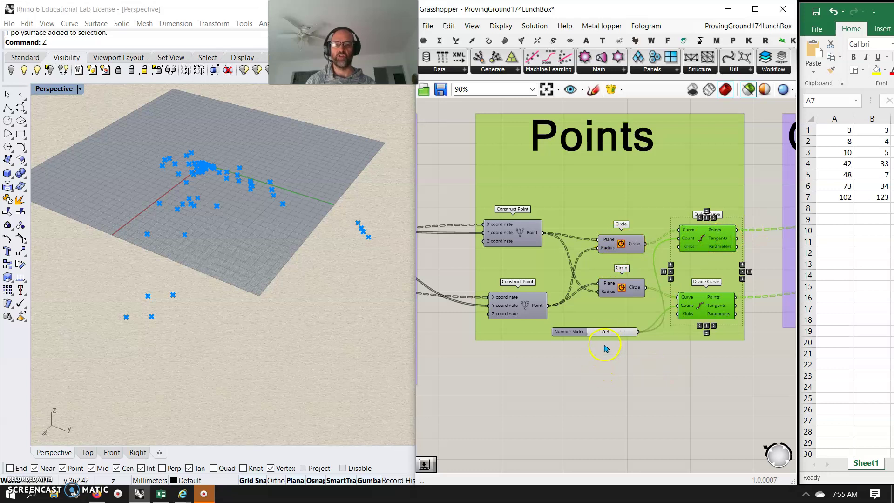
{"action": "mouse_move", "coordinate": [603, 332]}
{"action": "left_mouse_down"}
{"action": "mouse_move", "coordinate": [641, 334]}
{"action": "mouse_move", "coordinate": [598, 337]}
{"action": "mouse_move", "coordinate": [602, 344]}
{"action": "left_mouse_up"}
Step: Add a Param Viewer below the Number group's panel and feed it with the Excel Reader's Excel Data output
{"action": "right_click_drag", "start_coordinate": [576, 371], "coordinate": [694, 371]}
{"action": "scroll", "coordinate": [646, 394], "scroll_direction": "down", "scroll_amount": 1}
{"action": "right_click_drag", "start_coordinate": [646, 397], "coordinate": [692, 407]}
{"action": "scroll", "coordinate": [608, 379], "scroll_direction": "up", "scroll_amount": 2}
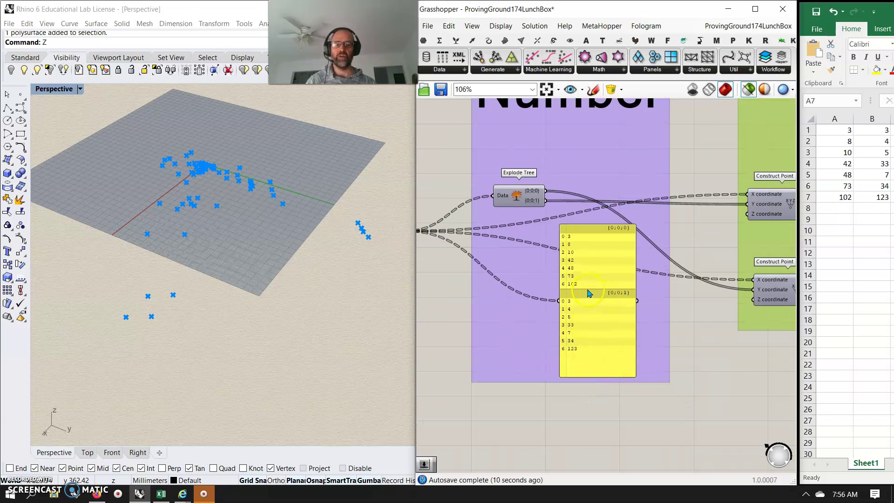
{"action": "left_click", "coordinate": [423, 40]}
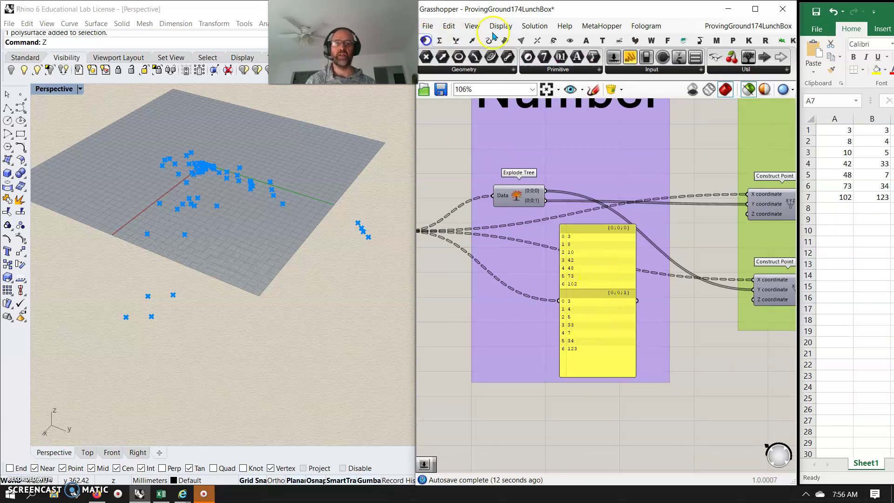
{"action": "left_click", "coordinate": [605, 417]}
{"action": "right_click_drag", "start_coordinate": [494, 344], "coordinate": [555, 323]}
{"action": "left_click_drag", "start_coordinate": [474, 222], "coordinate": [618, 394]}
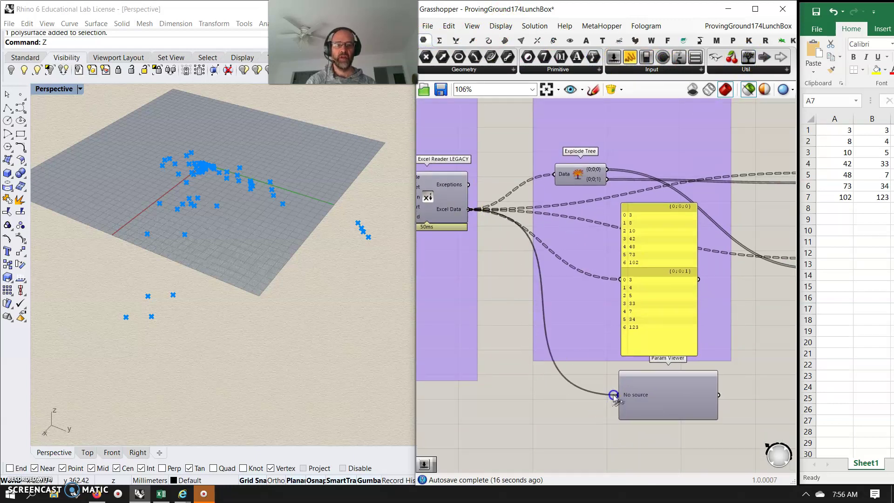
Step: Reposition the Param Viewer and rewire its input to the Explode Tree's {0;0;0} output, replaced by the {0;0;1} output
{"action": "left_click_drag", "start_coordinate": [675, 407], "coordinate": [675, 423]}
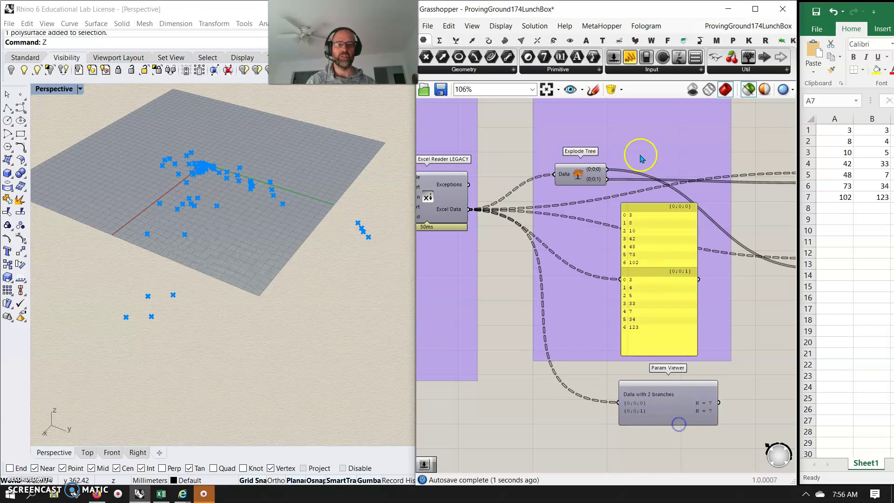
{"action": "left_click_drag", "start_coordinate": [607, 169], "coordinate": [619, 402]}
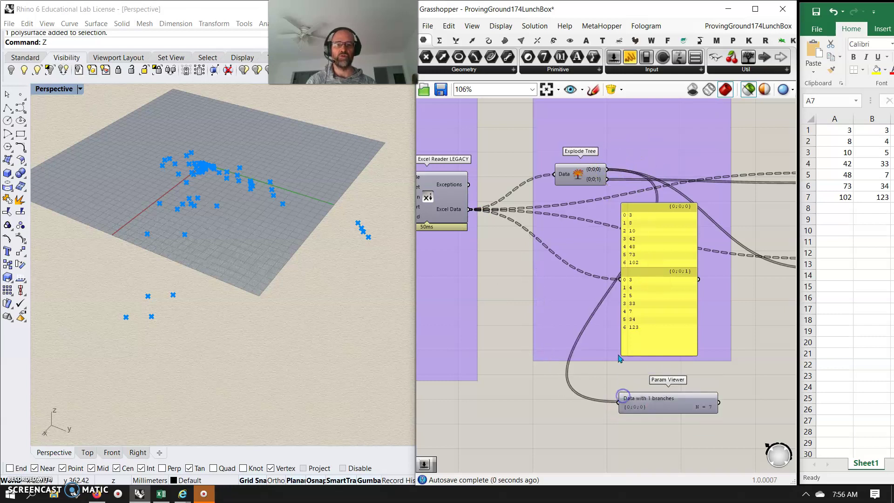
{"action": "left_click_drag", "start_coordinate": [607, 179], "coordinate": [620, 403]}
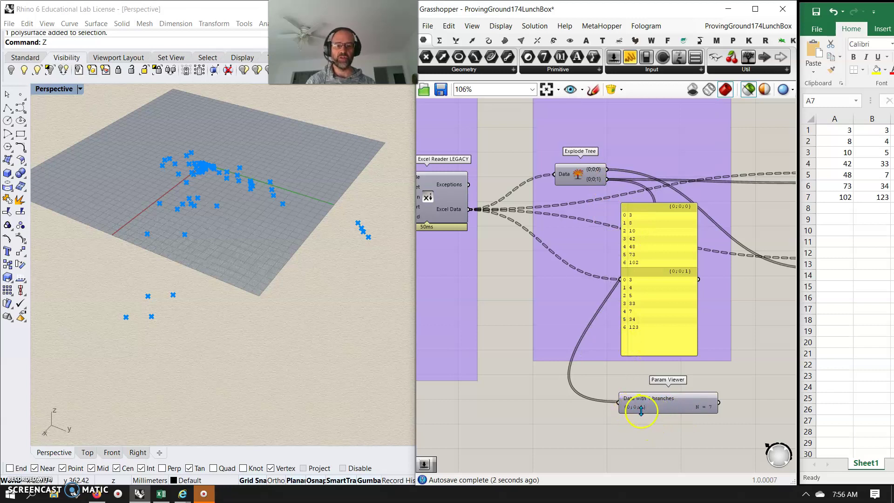
Step: Try Simplify on the Explode Tree's {0;0;1} output and turn it off again
{"action": "right_click", "coordinate": [600, 181]}
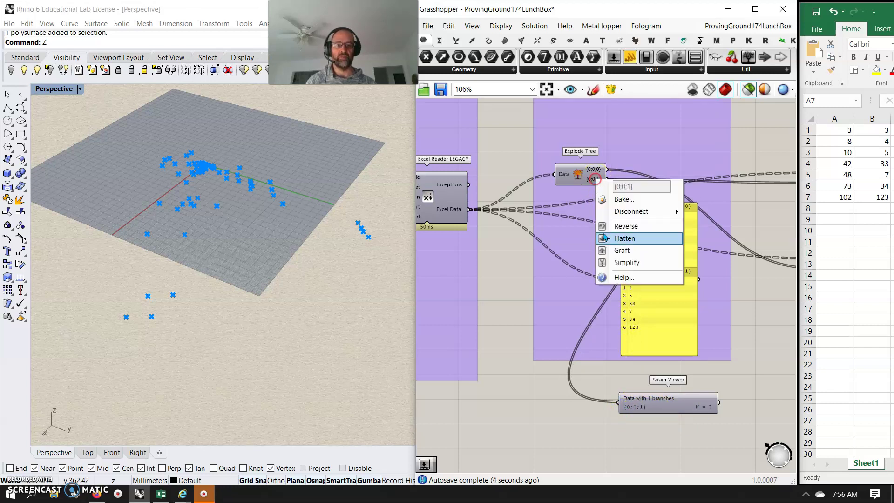
{"action": "left_click", "coordinate": [602, 251]}
{"action": "left_click_drag", "start_coordinate": [668, 404], "coordinate": [679, 405]}
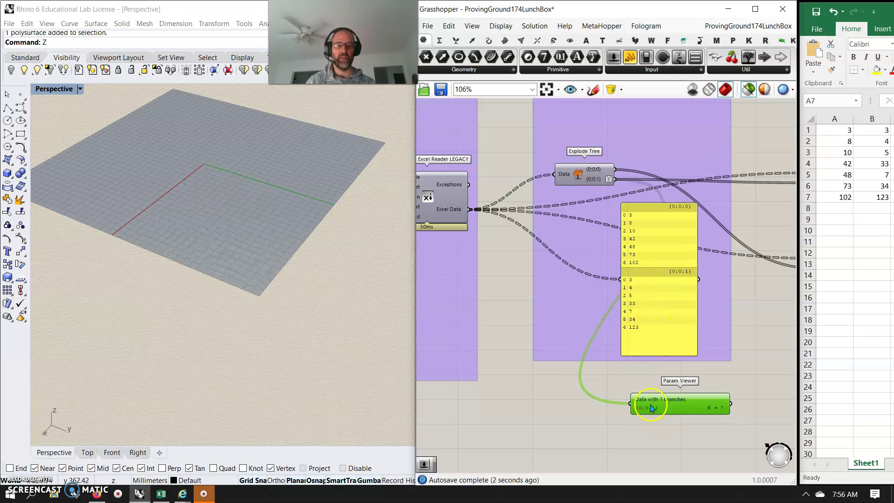
{"action": "right_click", "coordinate": [600, 179]}
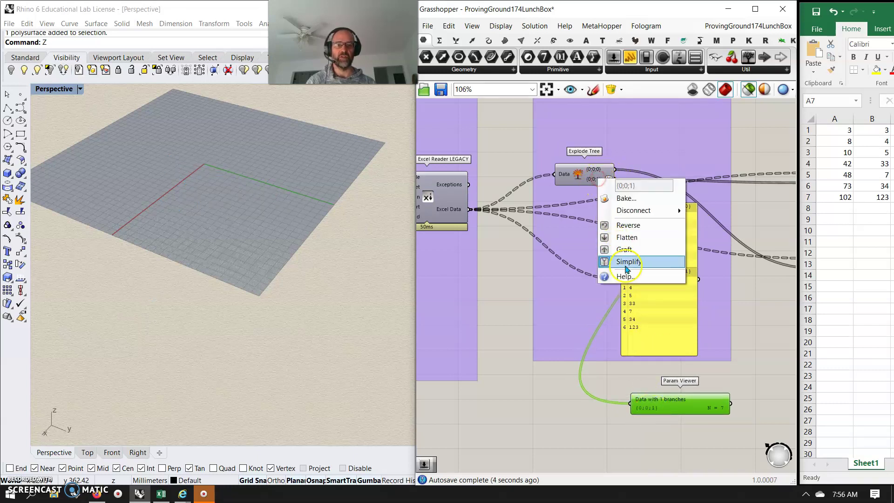
{"action": "left_click", "coordinate": [626, 262]}
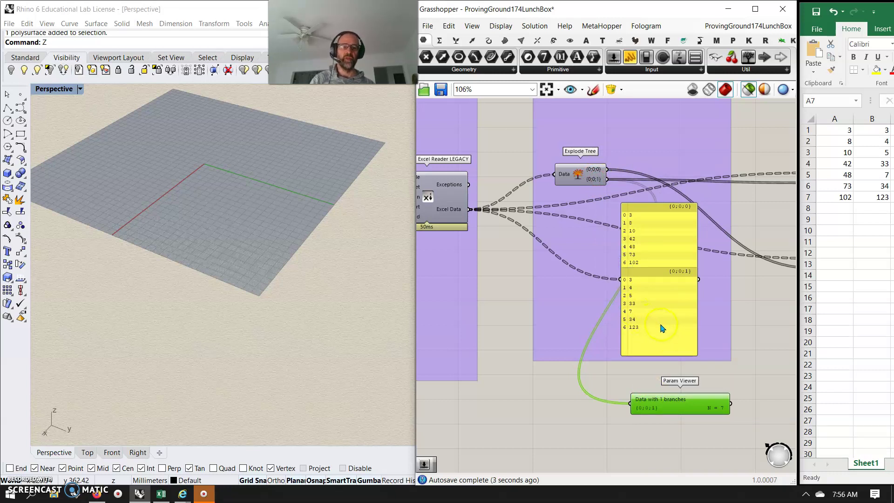
Step: Rewire the Number group's panel to show the Explode Tree's {0;0;0} output
{"action": "left_click_drag", "start_coordinate": [607, 169], "coordinate": [626, 282]}
{"action": "right_click_drag", "start_coordinate": [512, 310], "coordinate": [559, 312]}
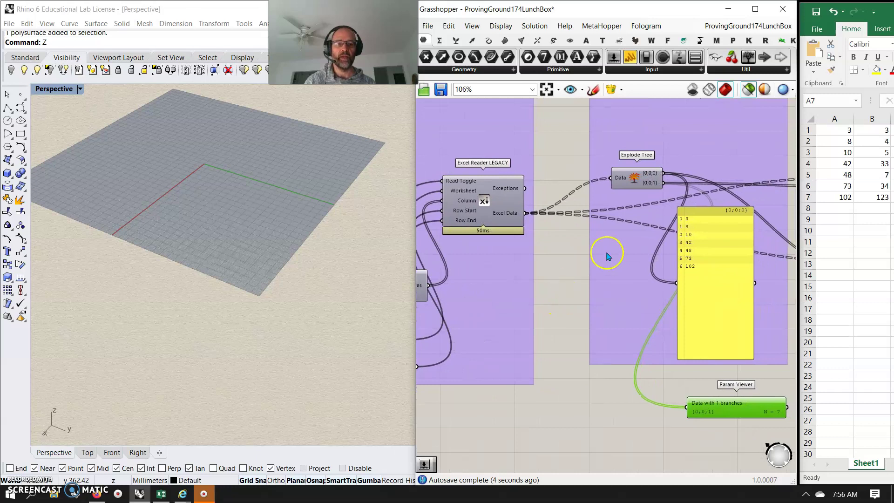
{"action": "scroll", "coordinate": [542, 425], "scroll_direction": "down", "scroll_amount": 3}
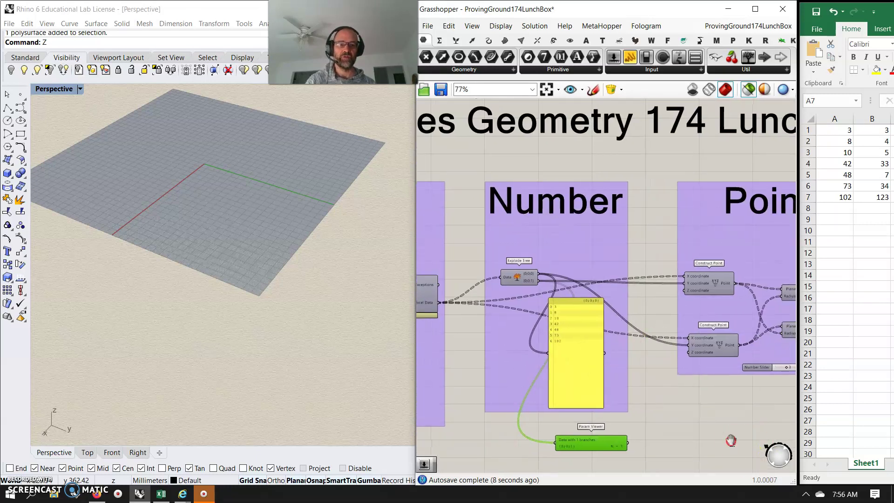
Step: Examine how the Data group's toggle, panels and Series feed the Excel Reader, comparing them with the Excel worksheet
{"action": "right_click_drag", "start_coordinate": [731, 437], "coordinate": [673, 440]}
{"action": "right_click_drag", "start_coordinate": [707, 415], "coordinate": [613, 407]}
{"action": "right_click_drag", "start_coordinate": [668, 415], "coordinate": [696, 405]}
{"action": "mouse_move", "coordinate": [627, 409]}
{"action": "right_mouse_down"}
{"action": "mouse_move", "coordinate": [686, 414]}
{"action": "mouse_move", "coordinate": [699, 398]}
{"action": "right_mouse_up"}
{"action": "mouse_move", "coordinate": [510, 425]}
{"action": "right_mouse_down"}
{"action": "mouse_move", "coordinate": [643, 406]}
{"action": "mouse_move", "coordinate": [631, 421]}
{"action": "mouse_move", "coordinate": [637, 416]}
{"action": "right_mouse_up"}
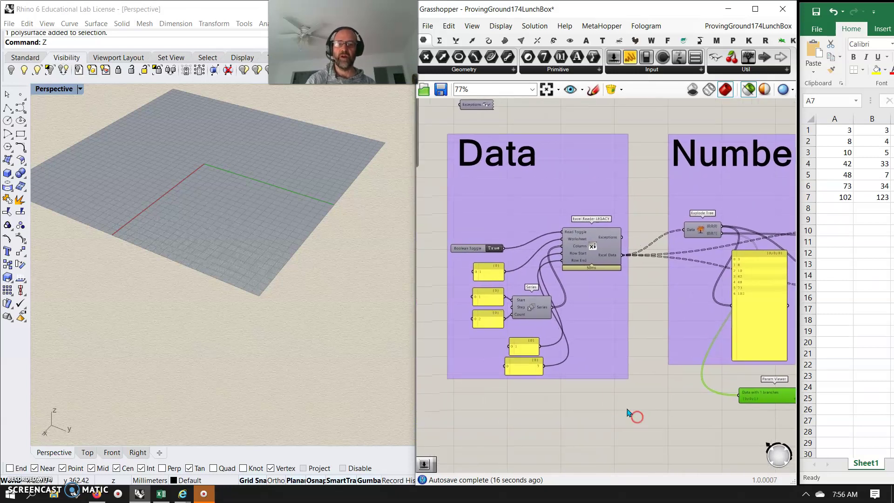
{"action": "right_click_drag", "start_coordinate": [525, 417], "coordinate": [552, 424]}
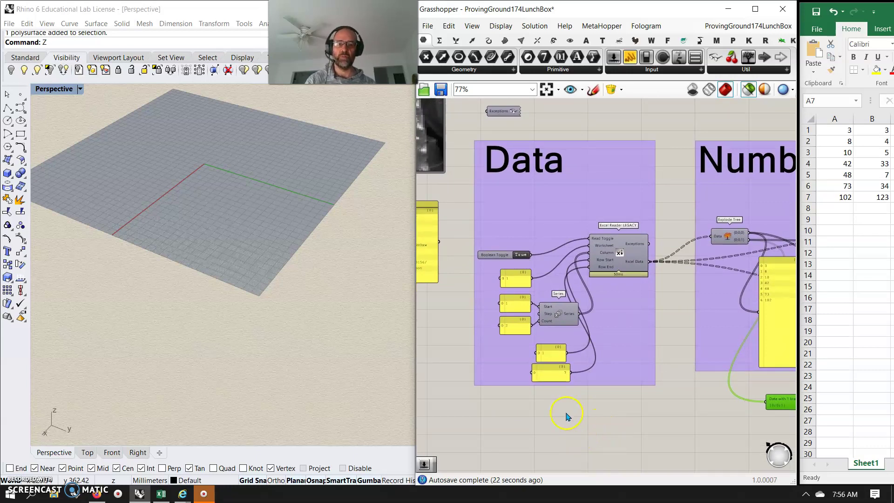
{"action": "mouse_move", "coordinate": [555, 409]}
{"action": "right_mouse_down"}
{"action": "mouse_move", "coordinate": [556, 433]}
{"action": "mouse_move", "coordinate": [556, 422]}
{"action": "right_mouse_up"}
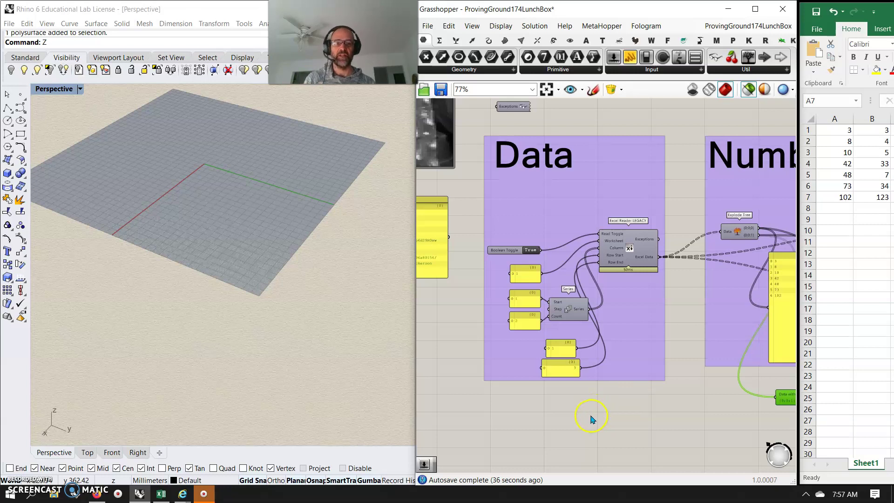
{"action": "scroll", "coordinate": [620, 240], "scroll_direction": "up", "scroll_amount": 3}
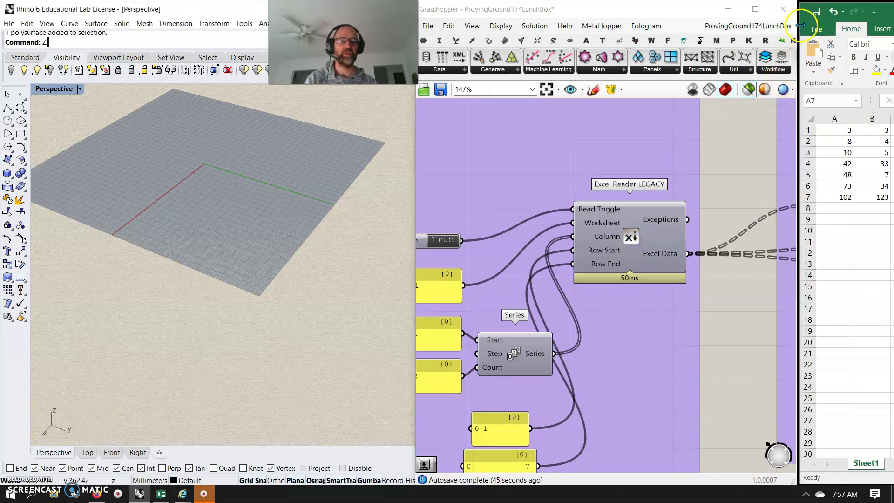
{"action": "right_click_drag", "start_coordinate": [657, 400], "coordinate": [430, 311]}
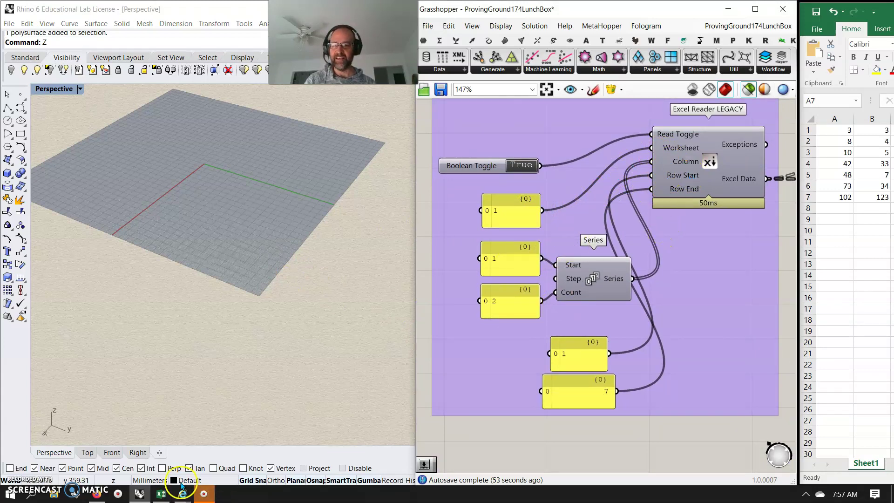
{"action": "left_click", "coordinate": [162, 494]}
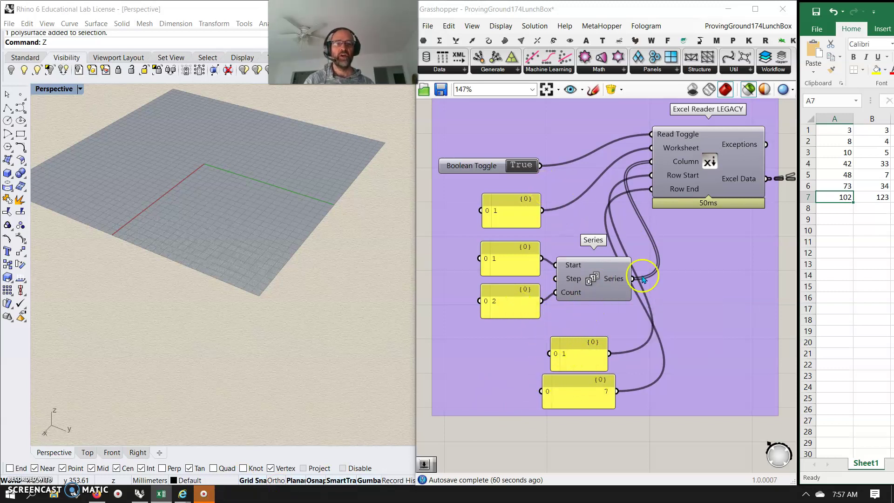
{"action": "right_click_drag", "start_coordinate": [628, 416], "coordinate": [626, 426]}
{"action": "scroll", "coordinate": [613, 433], "scroll_direction": "down", "scroll_amount": 3}
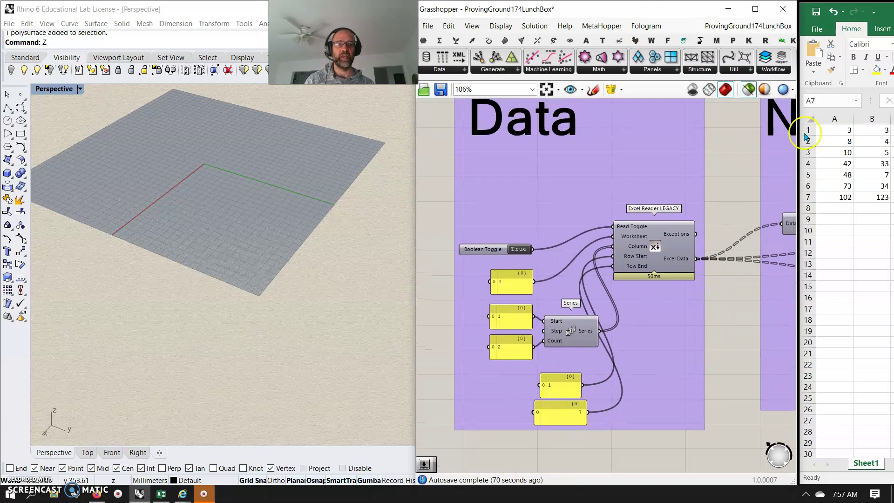
Step: Turn off the selected-only preview and set the Excel Reader's Row End panel to 5
{"action": "left_click", "coordinate": [748, 89]}
{"action": "double_click", "coordinate": [565, 411]}
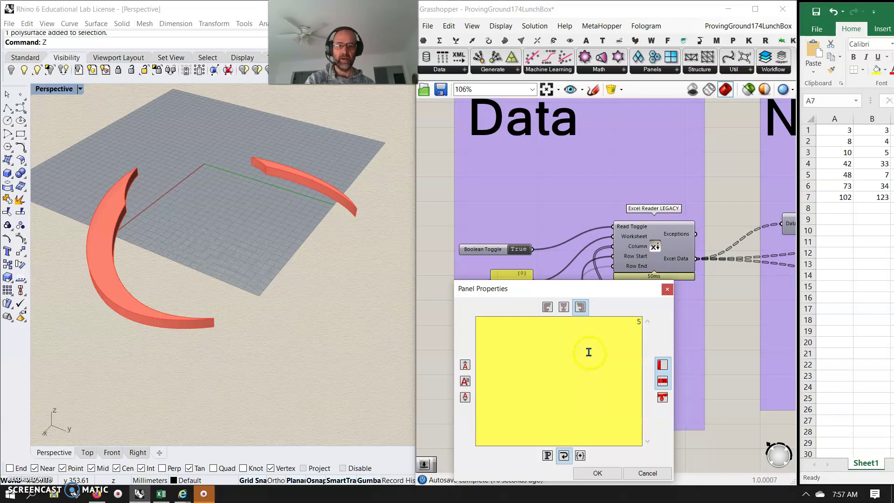
{"action": "left_click", "coordinate": [597, 473]}
{"action": "right_click_drag", "start_coordinate": [321, 258], "coordinate": [303, 263]}
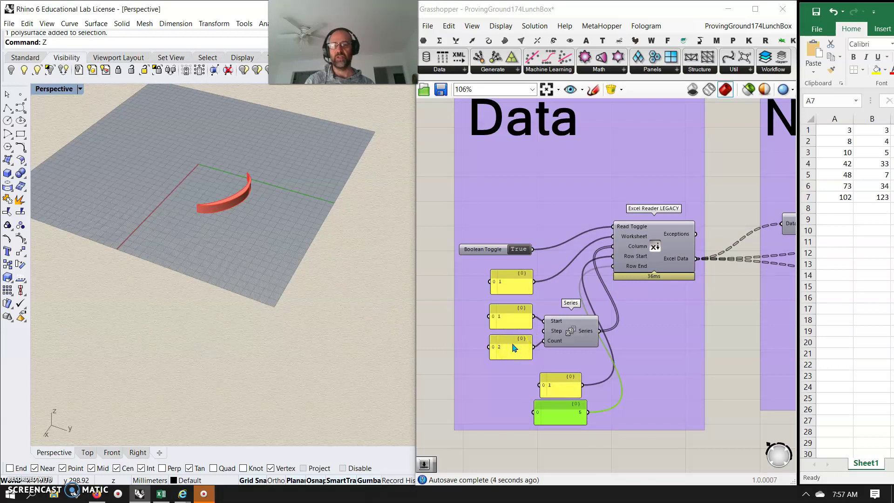
Step: Follow the reduced data from the Number group to the Surface group, selecting the Region Difference component on the way
{"action": "right_click_drag", "start_coordinate": [701, 370], "coordinate": [676, 366]}
{"action": "scroll", "coordinate": [629, 311], "scroll_direction": "down", "scroll_amount": 1}
{"action": "right_click_drag", "start_coordinate": [668, 318], "coordinate": [517, 321]}
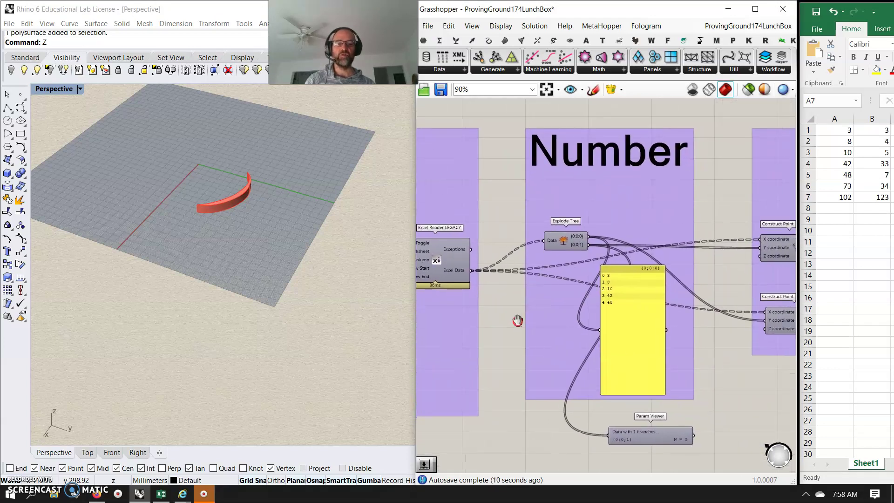
{"action": "right_click_drag", "start_coordinate": [712, 370], "coordinate": [546, 367]}
{"action": "right_click_drag", "start_coordinate": [685, 387], "coordinate": [621, 389]}
{"action": "right_click_drag", "start_coordinate": [738, 382], "coordinate": [669, 378]}
{"action": "left_click", "coordinate": [674, 283]}
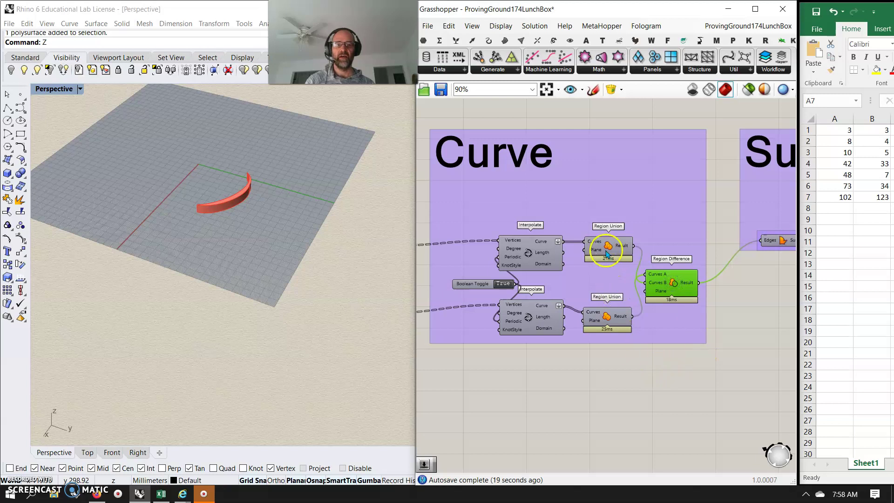
{"action": "right_click_drag", "start_coordinate": [646, 401], "coordinate": [601, 399]}
{"action": "right_click_drag", "start_coordinate": [712, 396], "coordinate": [658, 393]}
{"action": "right_click_drag", "start_coordinate": [750, 368], "coordinate": [656, 362]}
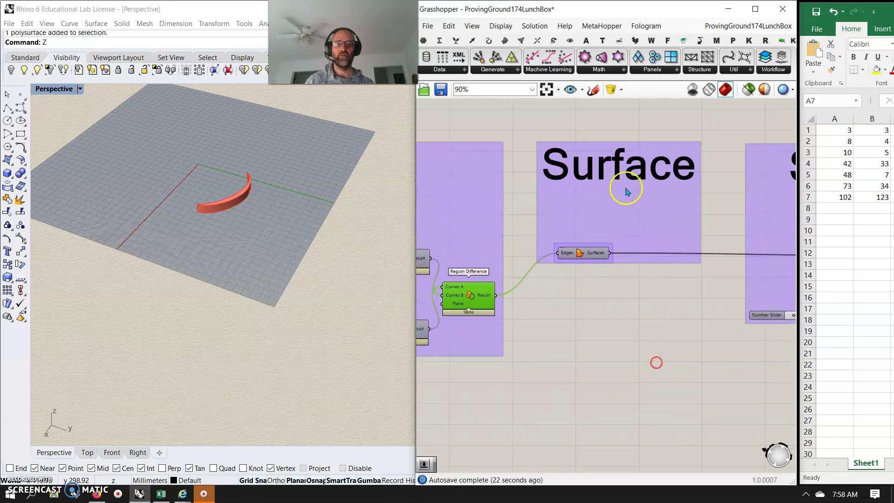
Step: Limit the preview to selected components and inspect the Circle and Divide Curve results in the Points group
{"action": "left_click", "coordinate": [749, 89]}
{"action": "right_click_drag", "start_coordinate": [593, 352], "coordinate": [757, 344]}
{"action": "right_click_drag", "start_coordinate": [434, 385], "coordinate": [636, 379]}
{"action": "right_click_drag", "start_coordinate": [199, 415], "coordinate": [272, 417]}
{"action": "right_click_drag", "start_coordinate": [497, 397], "coordinate": [612, 370]}
{"action": "left_click", "coordinate": [605, 282]}
{"action": "left_click", "coordinate": [536, 234]}
{"action": "left_click", "coordinate": [625, 228]}
{"action": "right_click_drag", "start_coordinate": [704, 369], "coordinate": [516, 376]}
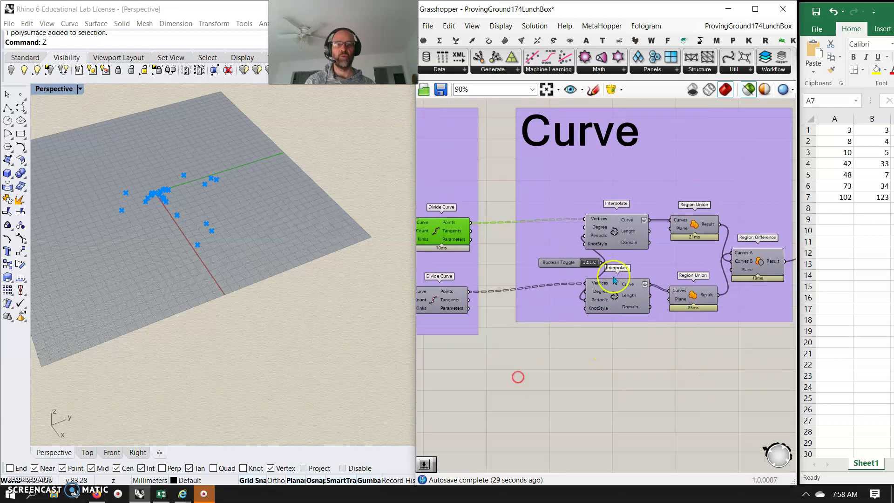
Step: Inspect the Interpolate, Region Union and Region Difference results in the Curve group one by one, following the wire to the Surface group
{"action": "left_click", "coordinate": [624, 230]}
{"action": "right_click_drag", "start_coordinate": [703, 381], "coordinate": [573, 365]}
{"action": "left_click", "coordinate": [576, 208]}
{"action": "left_click", "coordinate": [581, 283]}
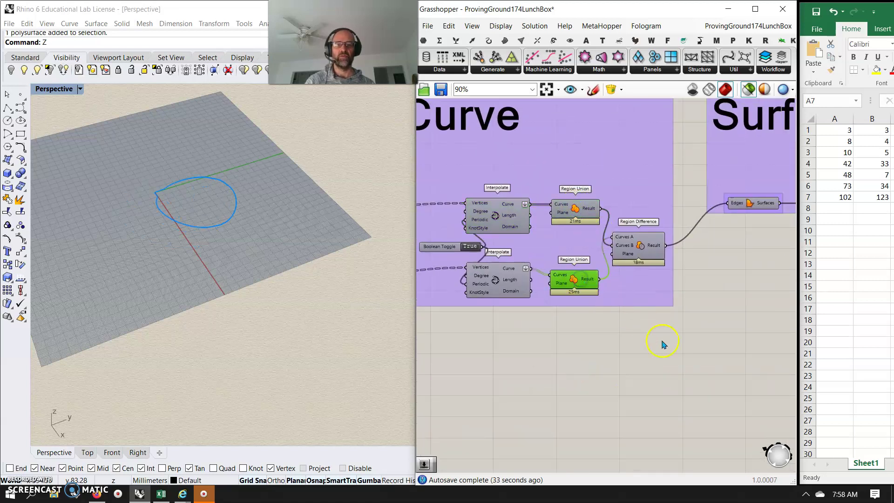
{"action": "right_click_drag", "start_coordinate": [663, 345], "coordinate": [620, 357]}
{"action": "left_click", "coordinate": [582, 238]}
{"action": "right_click_drag", "start_coordinate": [675, 309], "coordinate": [567, 355]}
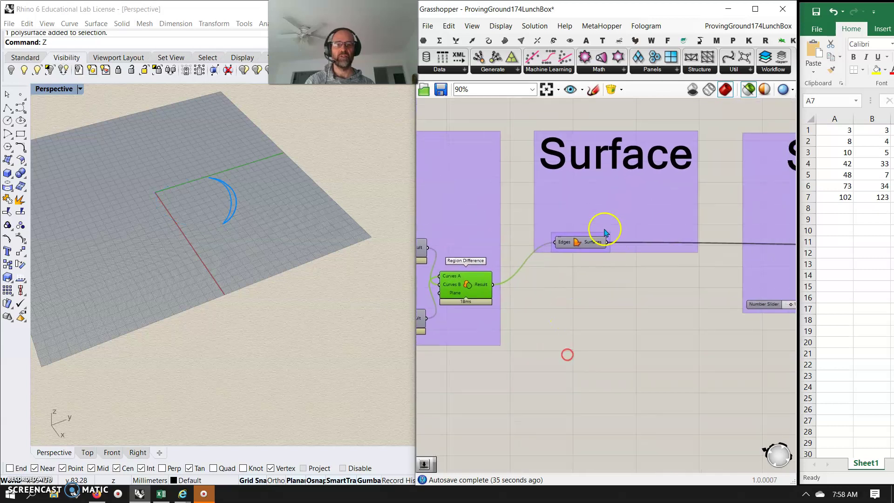
{"action": "right_click_drag", "start_coordinate": [557, 324], "coordinate": [713, 305]}
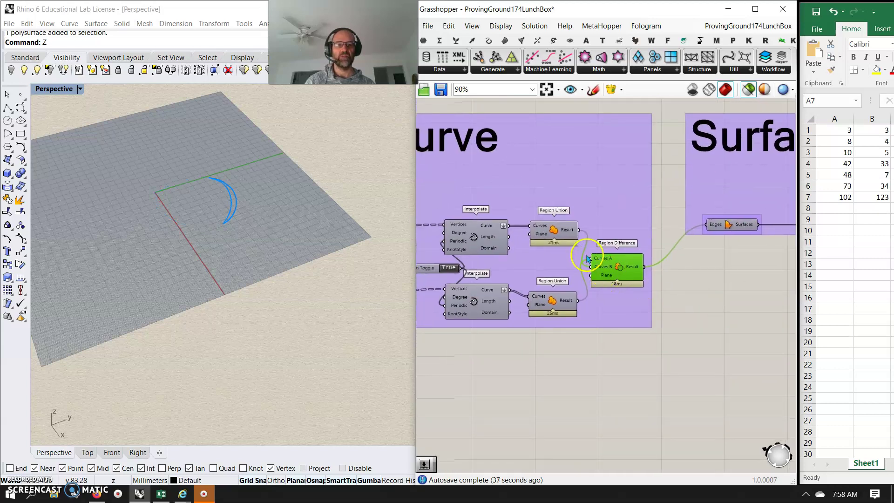
Step: Connect the upper Region Union's Result to the Edges input in the Surface group and turn off the selected-only preview
{"action": "left_click_drag", "start_coordinate": [579, 230], "coordinate": [708, 226]}
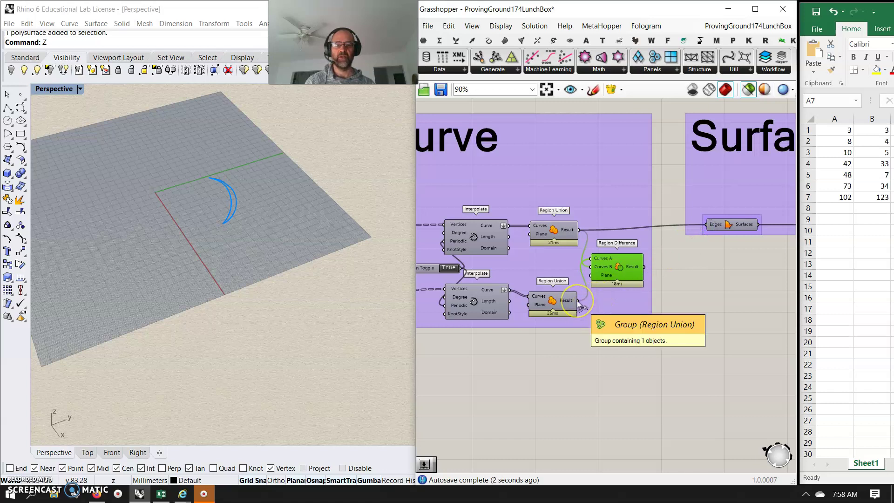
{"action": "left_click", "coordinate": [749, 90]}
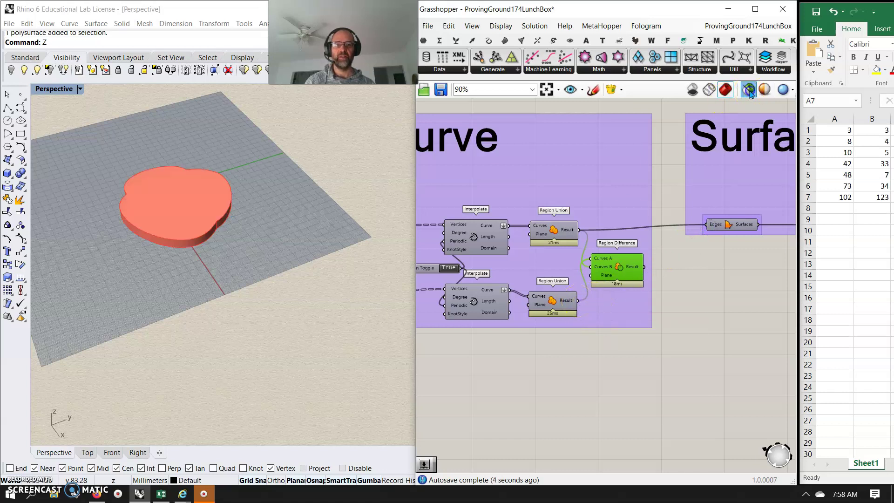
{"action": "left_click", "coordinate": [749, 90]}
Step: Feed the lower Region Union's Result into the Surface group's Edges input and examine the solid in the Perspective viewport
{"action": "left_click_drag", "start_coordinate": [578, 301], "coordinate": [704, 226]}
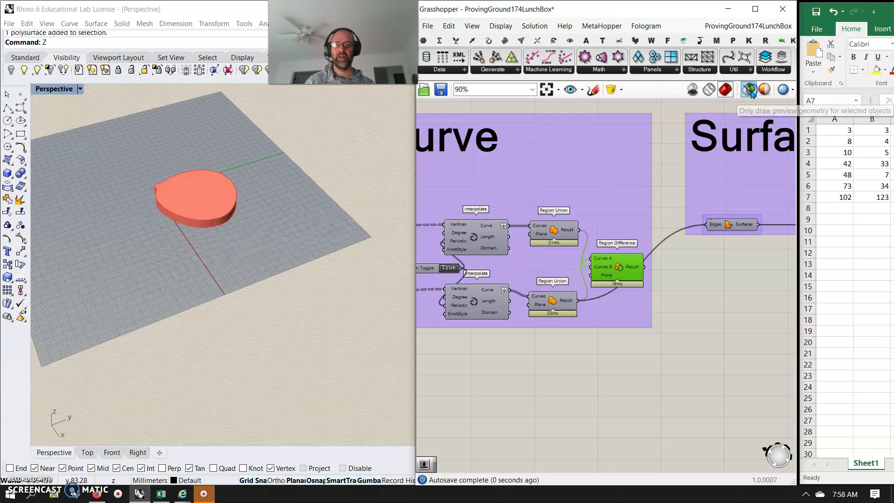
{"action": "right_click_drag", "start_coordinate": [326, 209], "coordinate": [254, 195]}
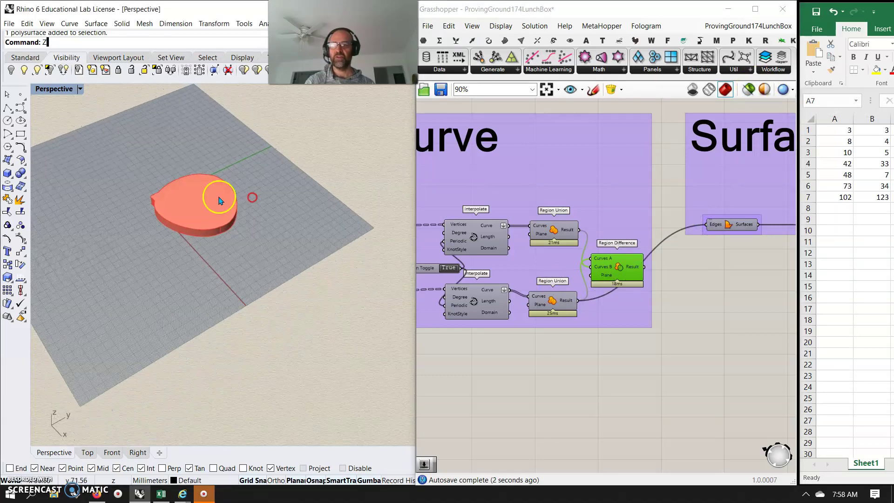
{"action": "scroll", "coordinate": [208, 236], "scroll_direction": "up", "scroll_amount": 5}
{"action": "scroll", "coordinate": [212, 240], "scroll_direction": "down", "scroll_amount": 8}
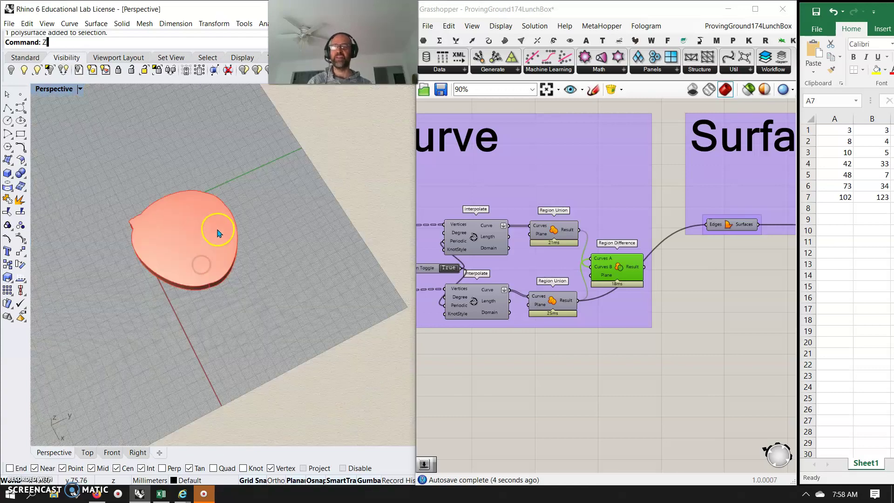
Step: Reconnect the Region Difference Result to the Edges input in the Surface group
{"action": "right_click_drag", "start_coordinate": [682, 365], "coordinate": [615, 360]}
{"action": "right_click_drag", "start_coordinate": [670, 339], "coordinate": [629, 341]}
{"action": "left_click_drag", "start_coordinate": [532, 263], "coordinate": [597, 221]}
Step: Select the Extrude component in the Solid group to inspect its geometry
{"action": "right_click_drag", "start_coordinate": [710, 284], "coordinate": [558, 299]}
{"action": "scroll", "coordinate": [672, 340], "scroll_direction": "down", "scroll_amount": 2}
{"action": "right_click_drag", "start_coordinate": [674, 340], "coordinate": [554, 324]}
{"action": "left_click", "coordinate": [647, 259]}
{"action": "right_click_drag", "start_coordinate": [535, 374], "coordinate": [535, 362]}
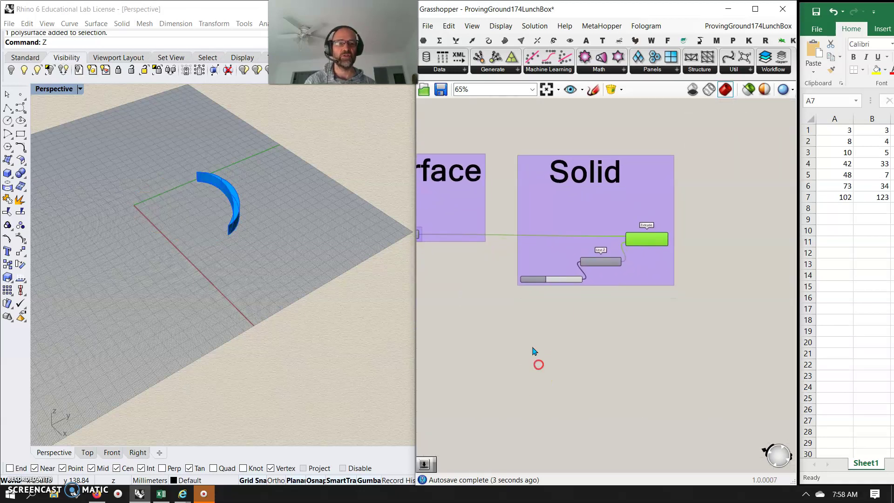
Step: In the Excel worksheet, set cell A6 to 12 and cell A7 to 23
{"action": "left_click", "coordinate": [845, 196]}
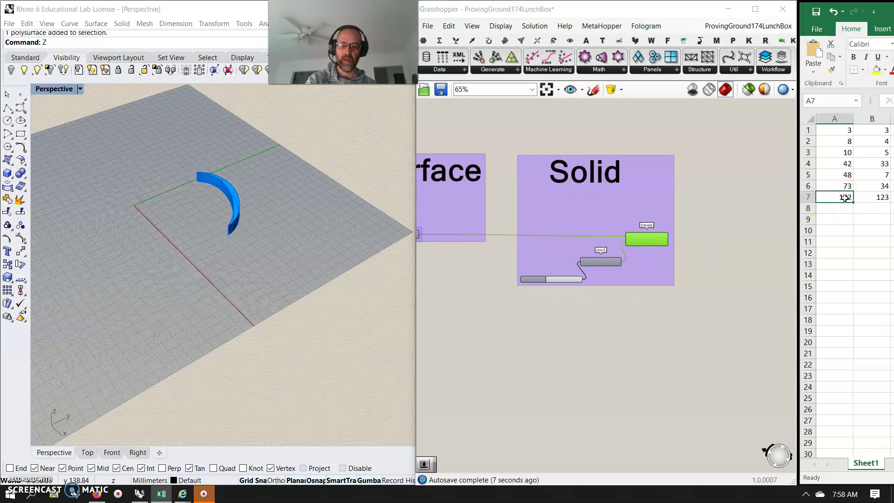
{"action": "left_click", "coordinate": [839, 189]}
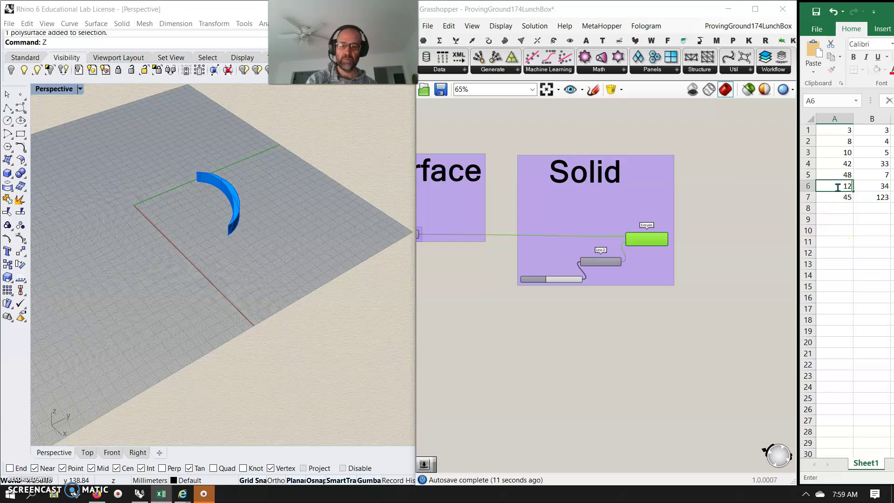
{"action": "left_click", "coordinate": [841, 197]}
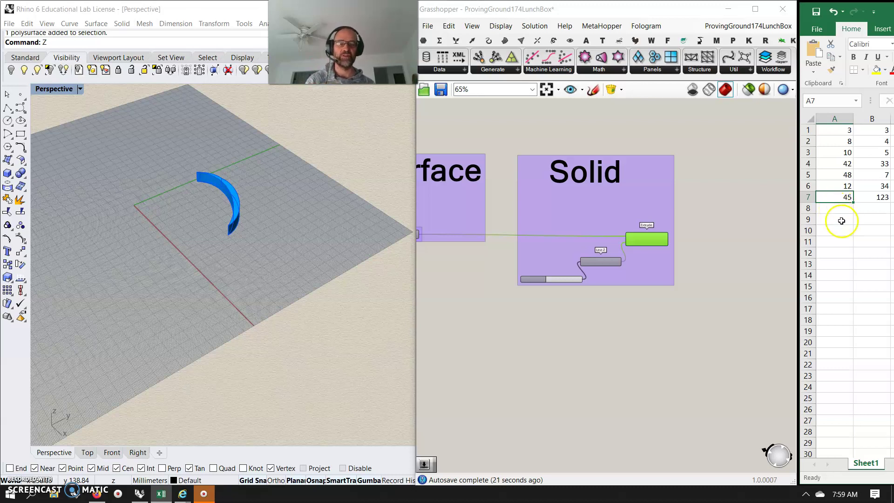
{"action": "type", "text": "23"}
Step: Set cell B7 to 13 and cell B6 to 5, and save the workbook
{"action": "left_click", "coordinate": [872, 198]}
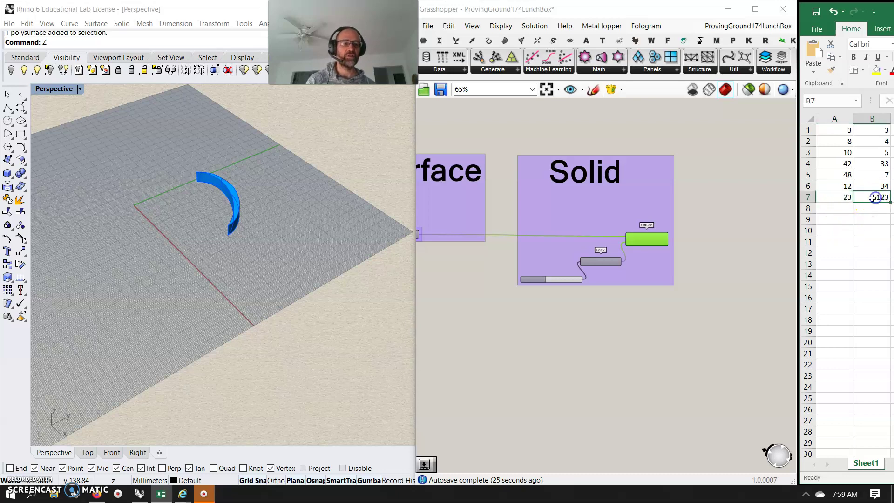
{"action": "type", "text": "13"}
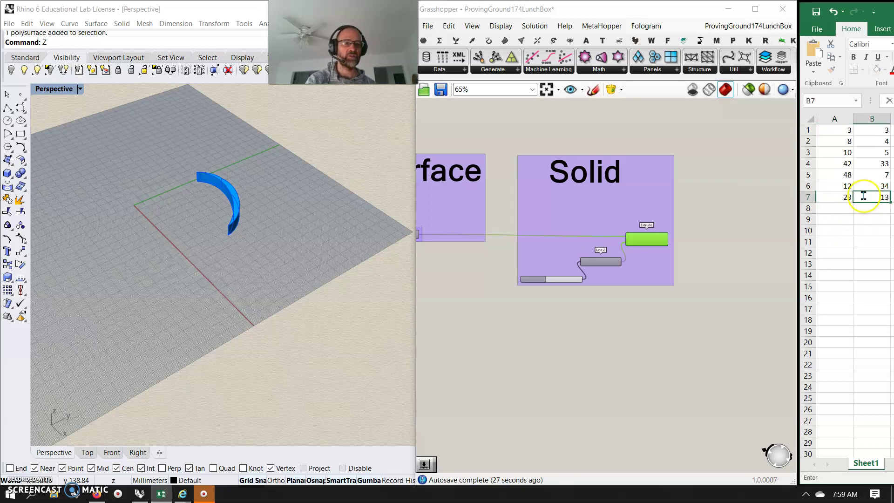
{"action": "left_click", "coordinate": [868, 186]}
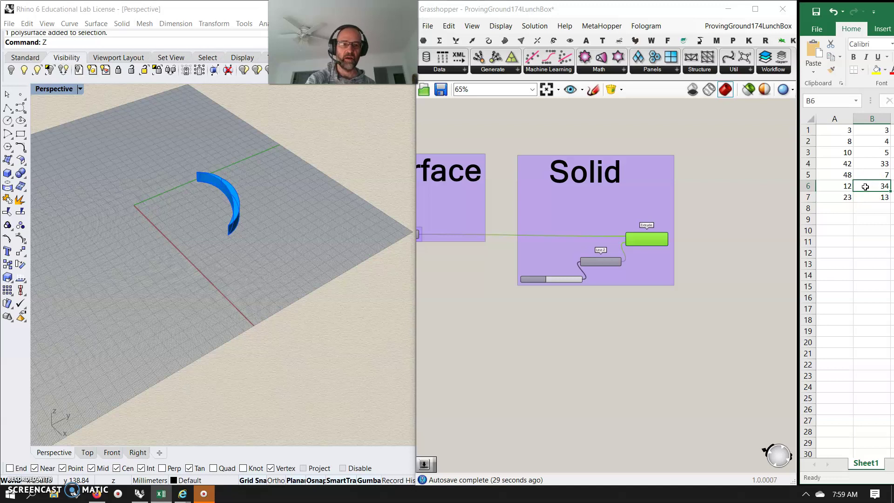
{"action": "left_click", "coordinate": [815, 33]}
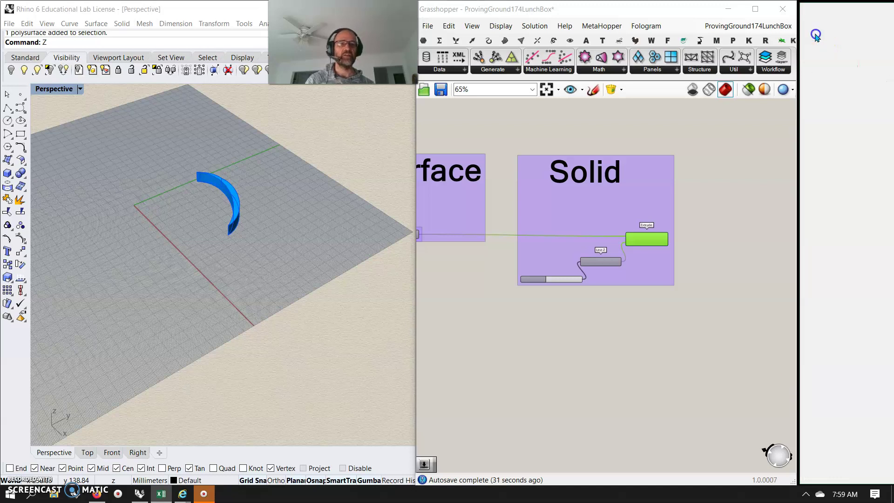
{"action": "left_click", "coordinate": [817, 113]}
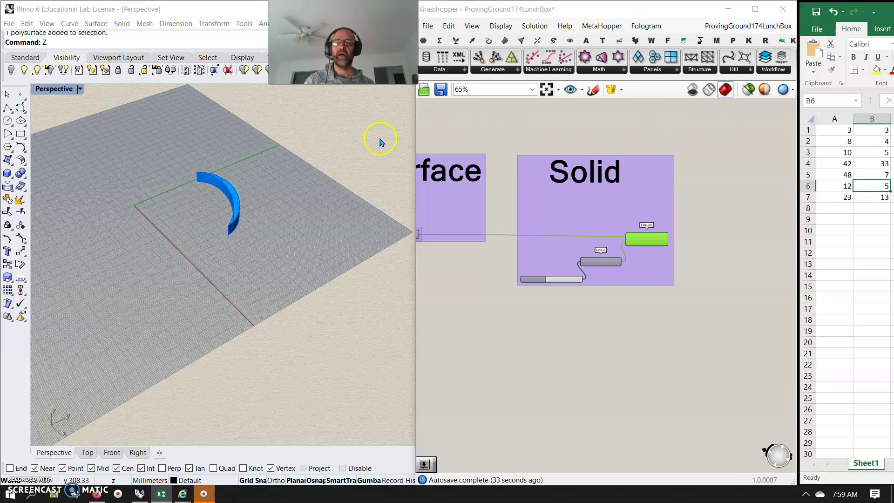
Step: Return to Grasshopper's Data group and switch the Excel Reader's Boolean Toggle off and on to reread the worksheet
{"action": "left_click", "coordinate": [494, 331]}
{"action": "right_click_drag", "start_coordinate": [481, 343], "coordinate": [645, 331]}
{"action": "scroll", "coordinate": [574, 318], "scroll_direction": "down", "scroll_amount": 5}
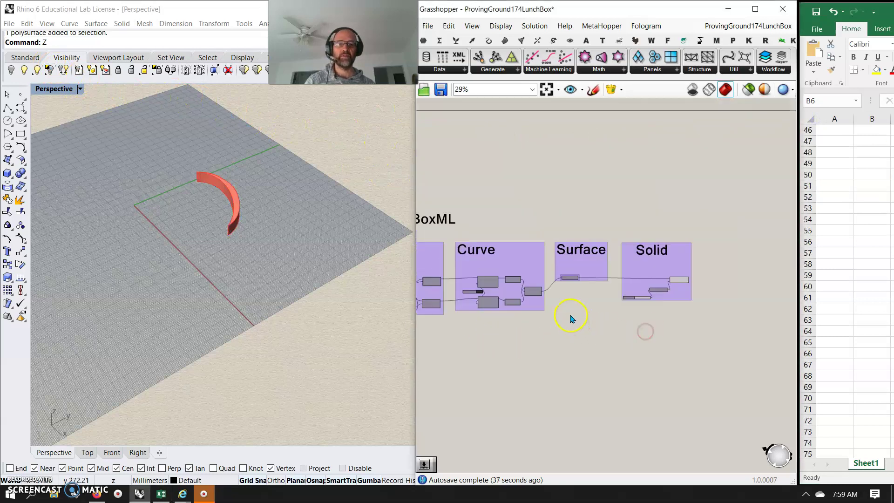
{"action": "right_click_drag", "start_coordinate": [487, 350], "coordinate": [702, 311]}
{"action": "scroll", "coordinate": [576, 244], "scroll_direction": "up", "scroll_amount": 1}
{"action": "scroll", "coordinate": [576, 246], "scroll_direction": "up", "scroll_amount": 6}
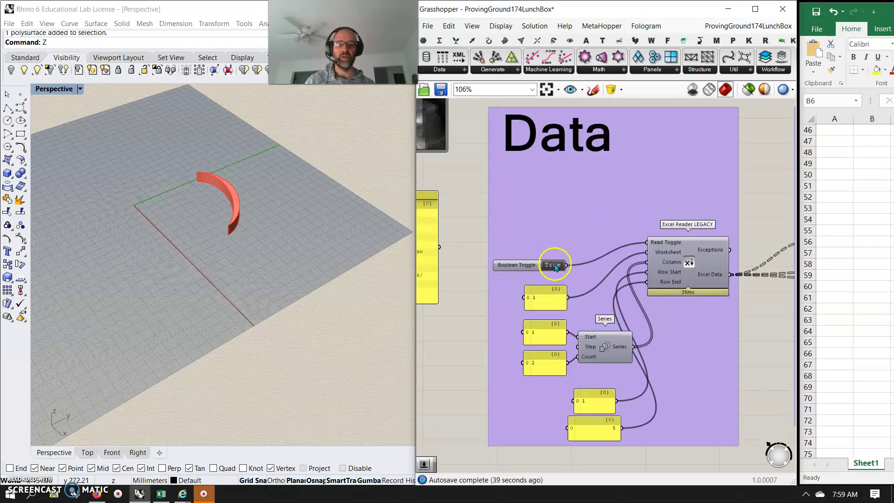
{"action": "left_click", "coordinate": [554, 265]}
{"action": "left_click", "coordinate": [554, 266]}
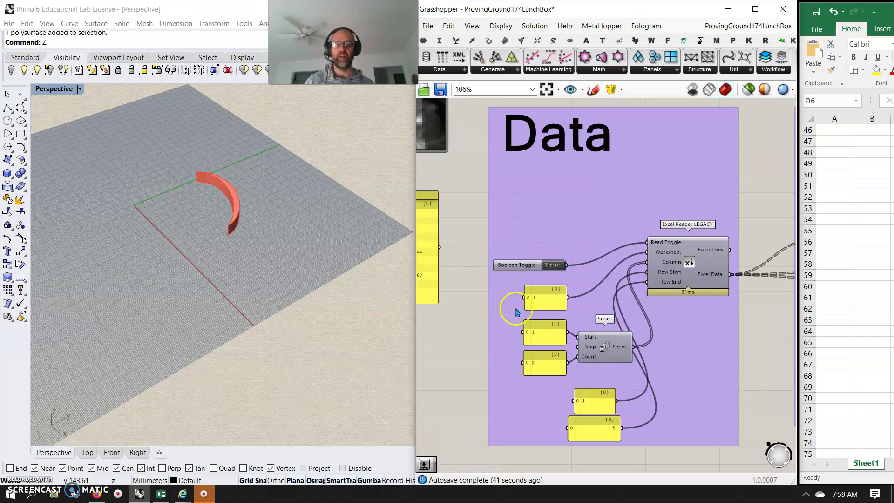
Step: Set the Excel Reader's Row End panel to 7
{"action": "right_click_drag", "start_coordinate": [702, 332], "coordinate": [664, 294]}
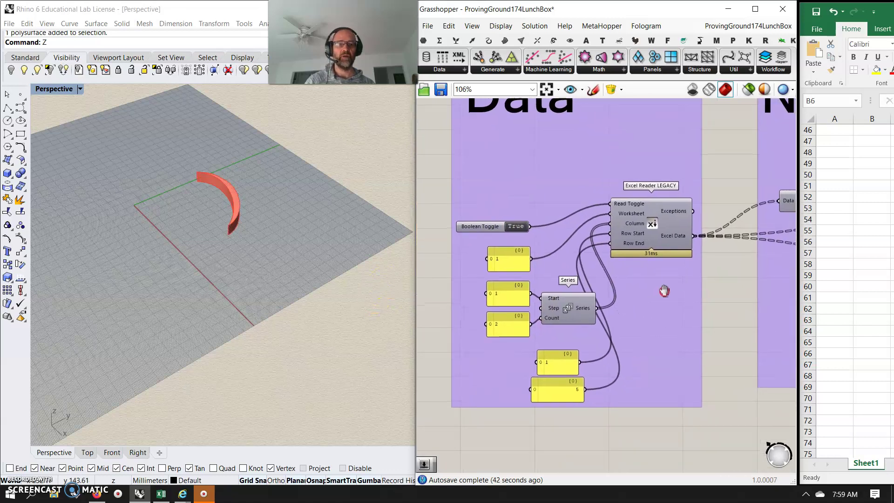
{"action": "left_click", "coordinate": [839, 191]}
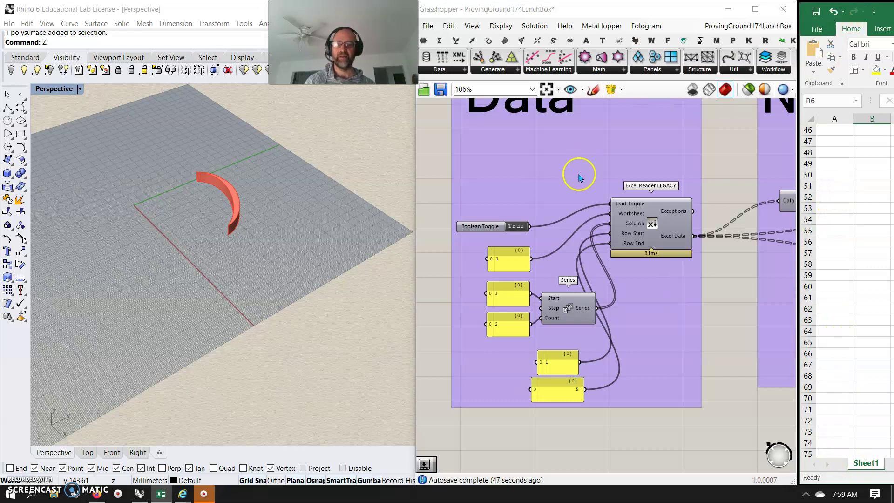
{"action": "scroll", "coordinate": [644, 266], "scroll_direction": "down", "scroll_amount": 5}
{"action": "scroll", "coordinate": [572, 299], "scroll_direction": "up", "scroll_amount": 8}
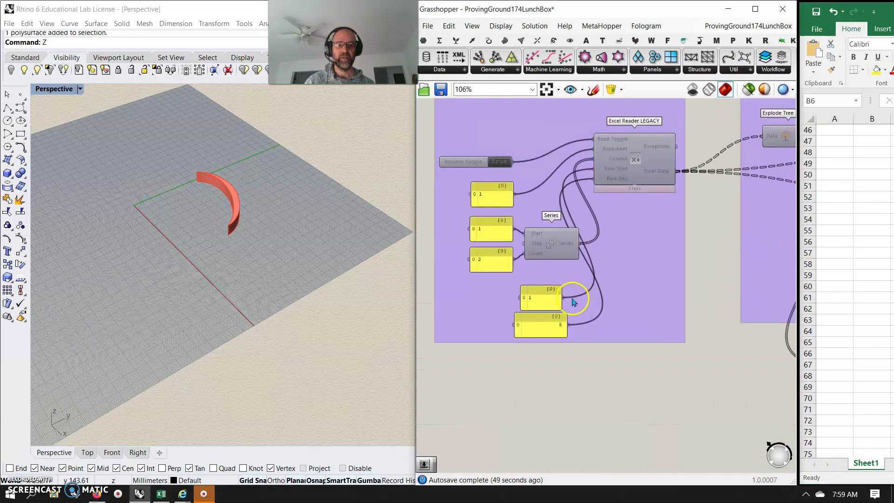
{"action": "double_click", "coordinate": [535, 339]}
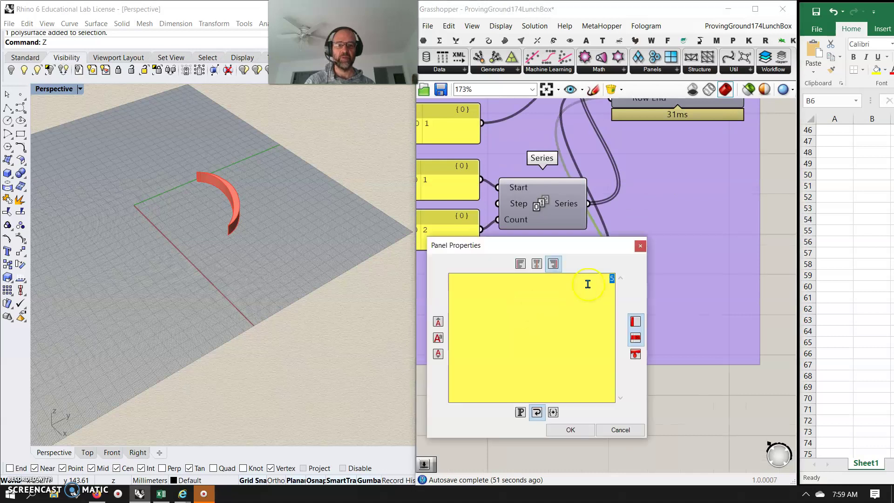
{"action": "left_click", "coordinate": [574, 429]}
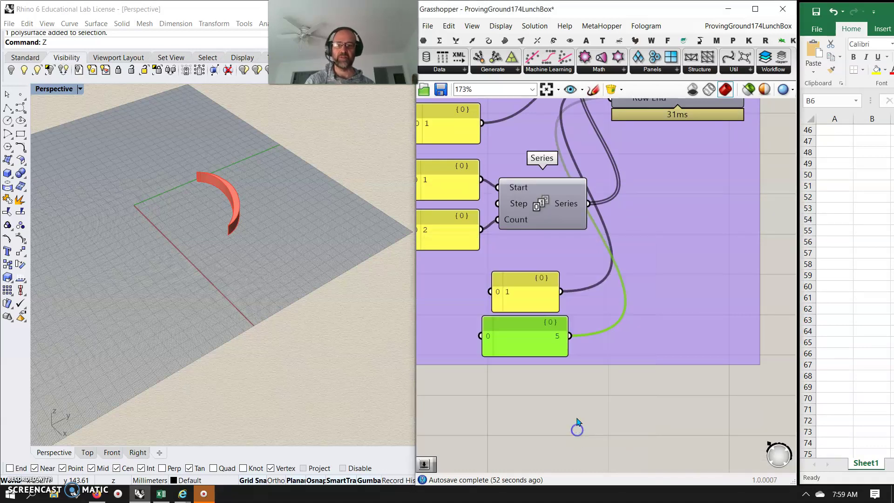
{"action": "scroll", "coordinate": [591, 214], "scroll_direction": "down", "scroll_amount": 4}
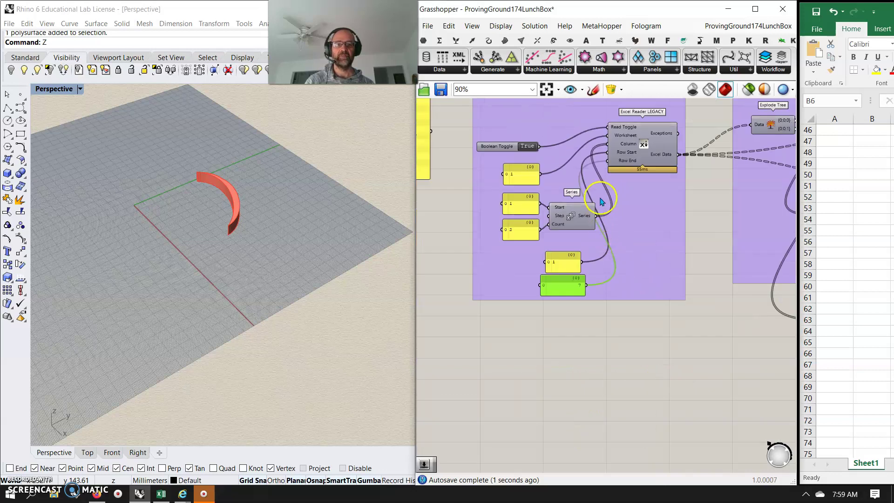
Step: Cycle the Boolean Toggle back to True to reload the Excel data and check the values in the Number group's panel
{"action": "scroll", "coordinate": [539, 194], "scroll_direction": "up", "scroll_amount": 1}
{"action": "double_click", "coordinate": [536, 194]}
{"action": "double_click", "coordinate": [536, 194]}
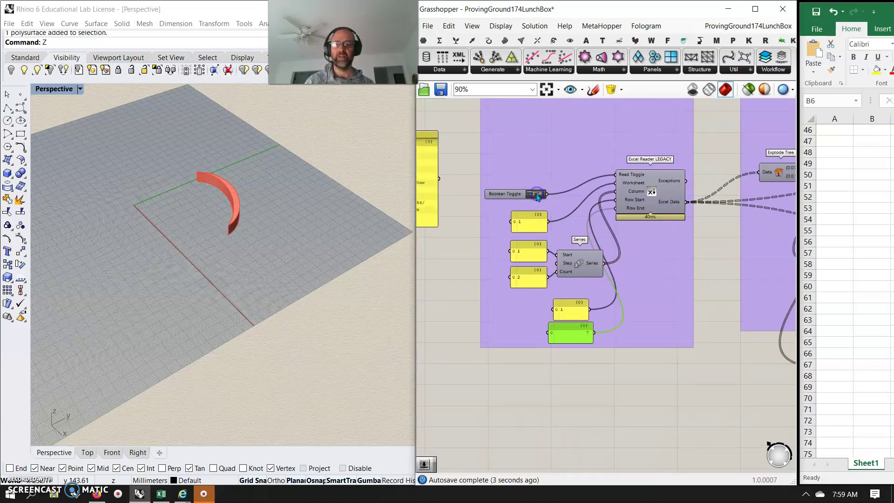
{"action": "right_click_drag", "start_coordinate": [648, 254], "coordinate": [508, 259]}
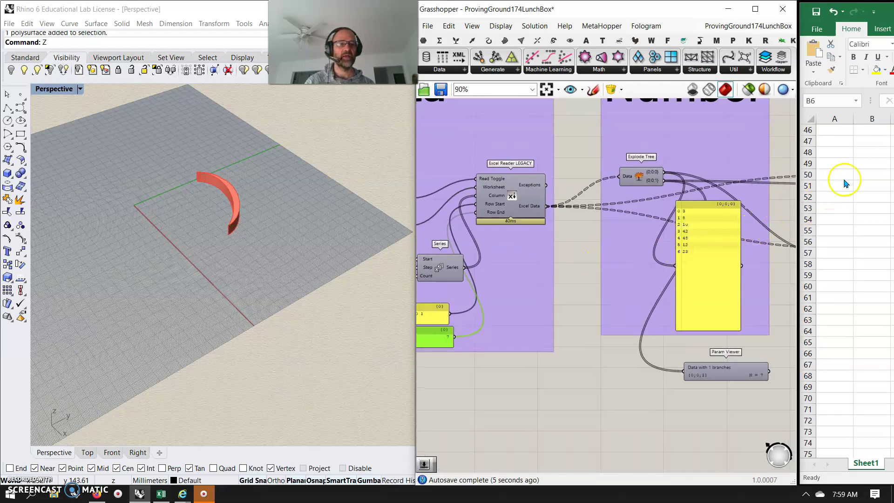
Step: Maximize the Excel window and return to the data at the start of Sheet1
{"action": "left_click", "coordinate": [871, 11]}
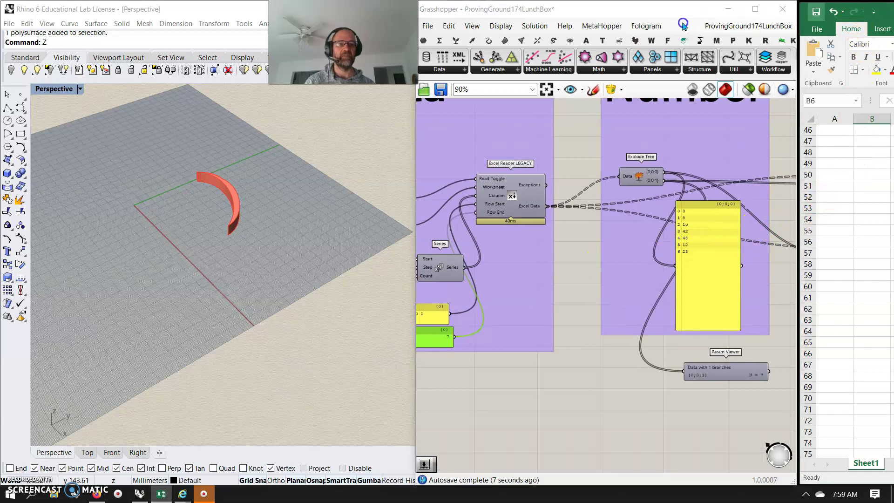
{"action": "left_click_drag", "start_coordinate": [886, 12], "coordinate": [537, 7]}
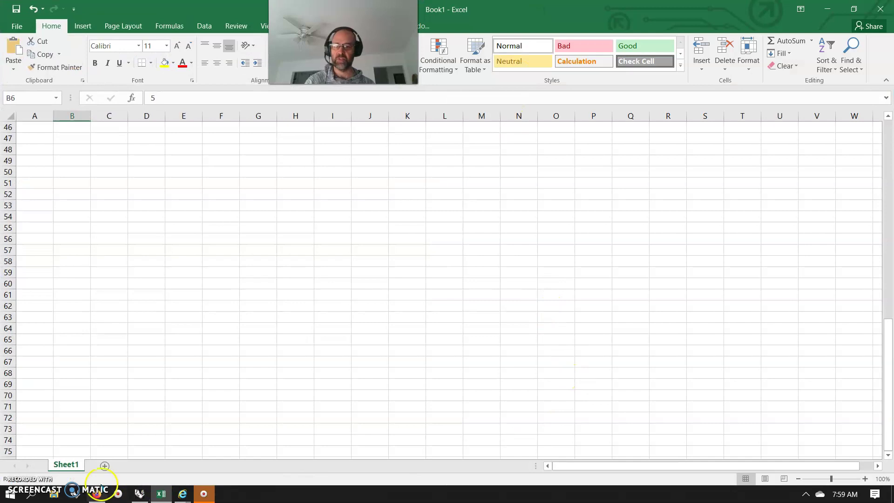
{"action": "left_click_drag", "start_coordinate": [890, 315], "coordinate": [888, 328]}
{"action": "left_click", "coordinate": [120, 219]}
{"action": "right_click", "coordinate": [120, 220]}
{"action": "key", "text": "Escape"}
Step: Set cell A6 to 112 and cell B7 to 113 in Sheet1
{"action": "left_click", "coordinate": [43, 183]}
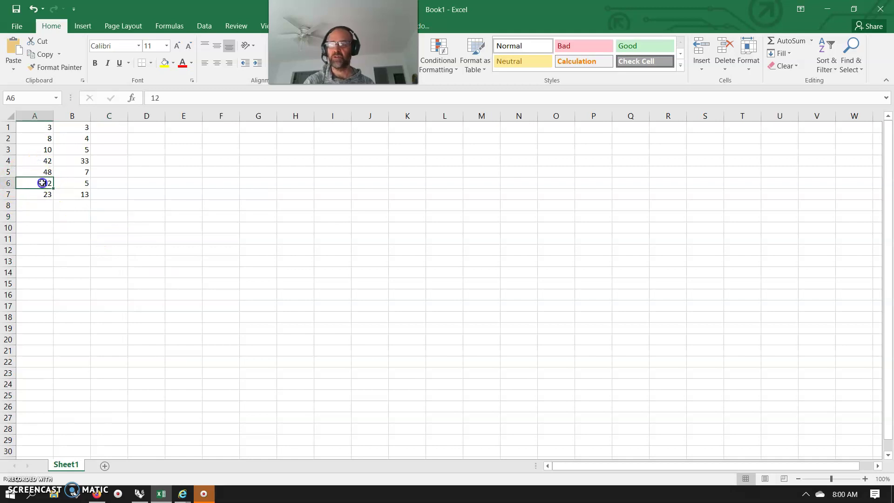
{"action": "double_click", "coordinate": [42, 183]}
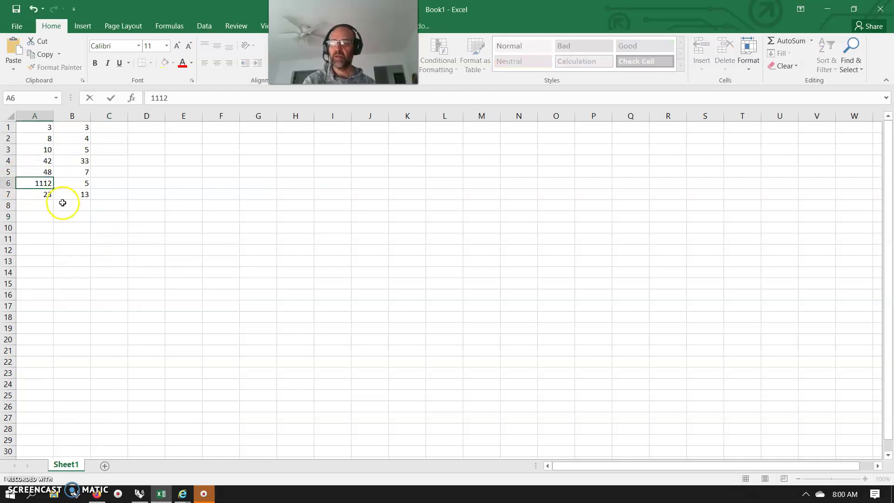
{"action": "key", "text": "BackSpace"}
{"action": "double_click", "coordinate": [83, 195]}
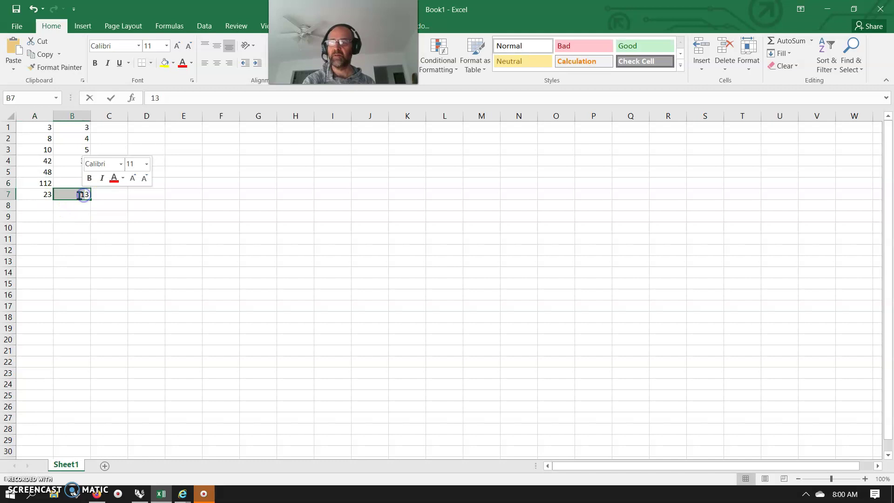
{"action": "type", "text": "1"}
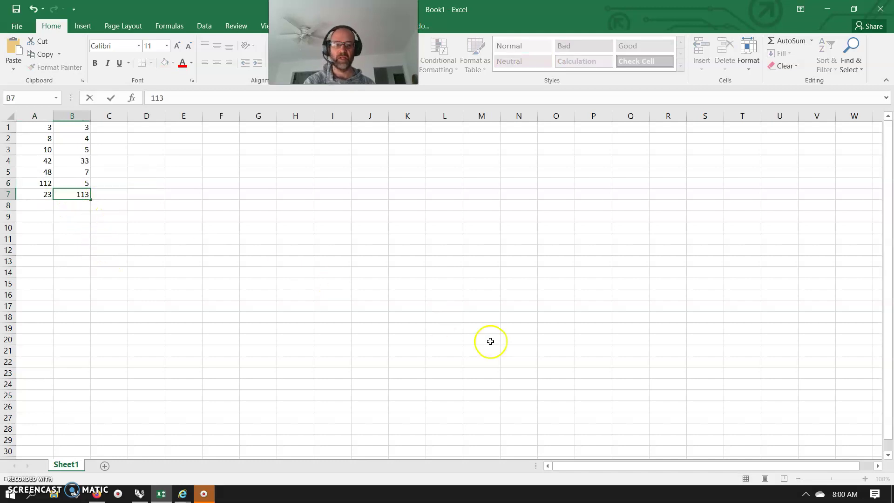
Step: Save the workbook and restore the Excel window to its smaller size beside Grasshopper
{"action": "left_click", "coordinate": [17, 25]}
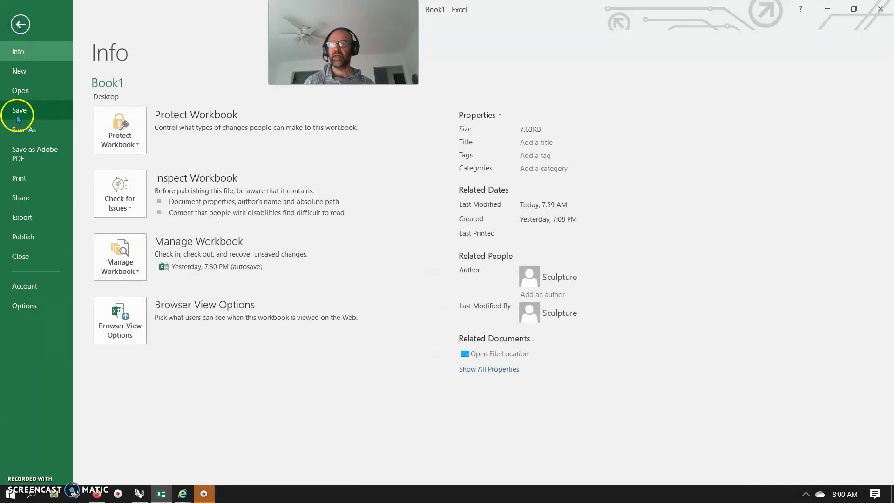
{"action": "left_click", "coordinate": [15, 108]}
{"action": "left_click", "coordinate": [854, 9]}
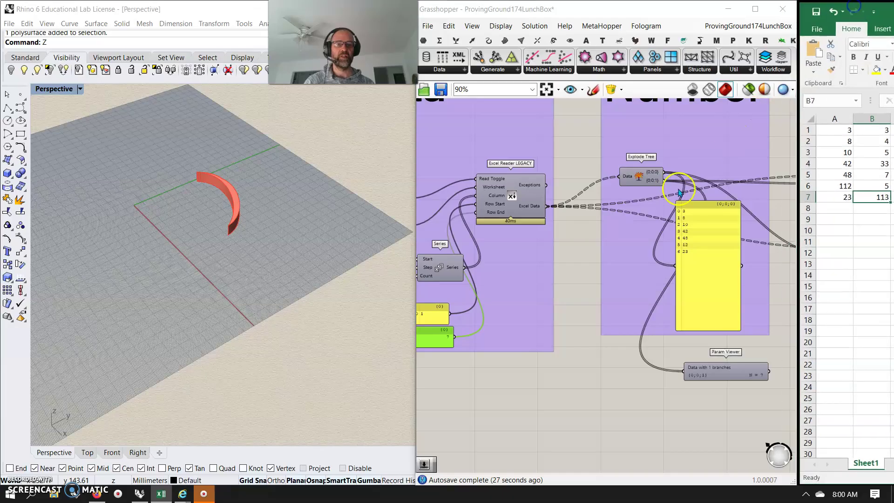
Step: Cycle the Data group's Boolean Toggle off and back to True so the Excel Reader reloads the saved worksheet
{"action": "scroll", "coordinate": [549, 310], "scroll_direction": "down", "scroll_amount": 3}
{"action": "right_click_drag", "start_coordinate": [550, 310], "coordinate": [663, 306]}
{"action": "scroll", "coordinate": [507, 317], "scroll_direction": "down", "scroll_amount": 2}
{"action": "right_click_drag", "start_coordinate": [507, 317], "coordinate": [646, 334]}
{"action": "scroll", "coordinate": [658, 301], "scroll_direction": "up", "scroll_amount": 2}
{"action": "scroll", "coordinate": [657, 305], "scroll_direction": "up", "scroll_amount": 5}
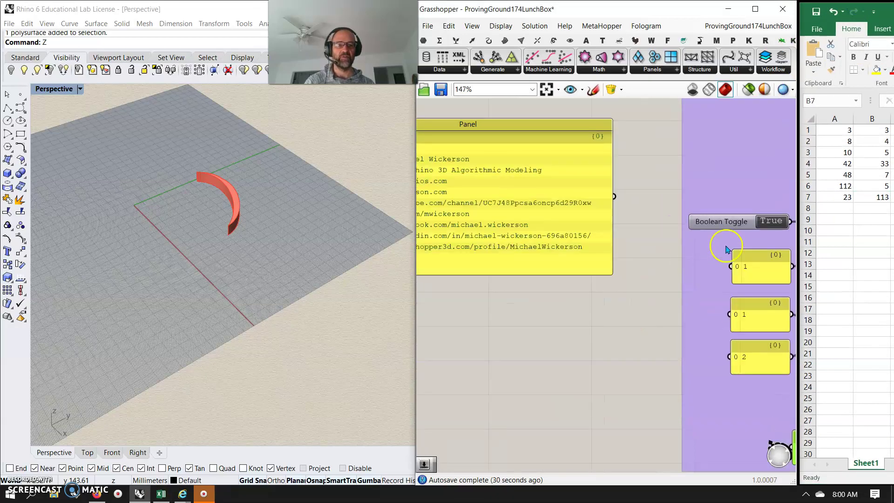
{"action": "left_click", "coordinate": [773, 220]}
{"action": "left_click", "coordinate": [774, 221]}
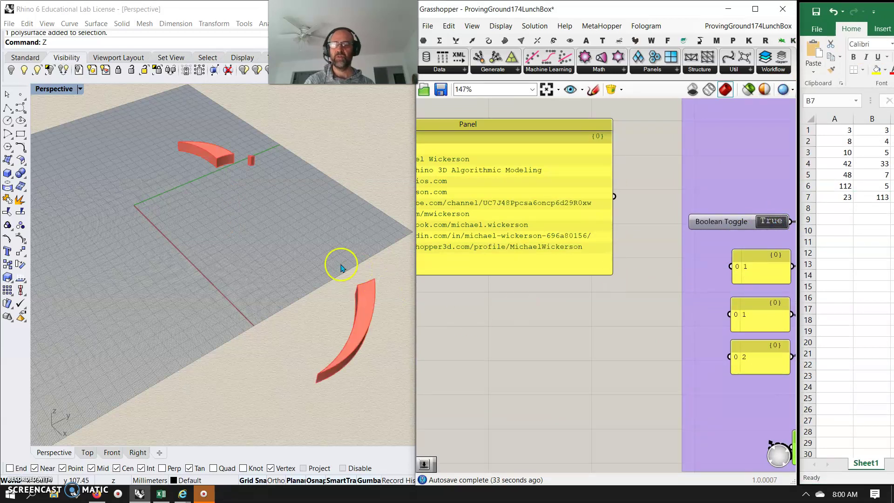
Step: Restrict the preview to selected objects and compare the result curves of the two Region Union components in the Curve group
{"action": "scroll", "coordinate": [206, 261], "scroll_direction": "down", "scroll_amount": 5}
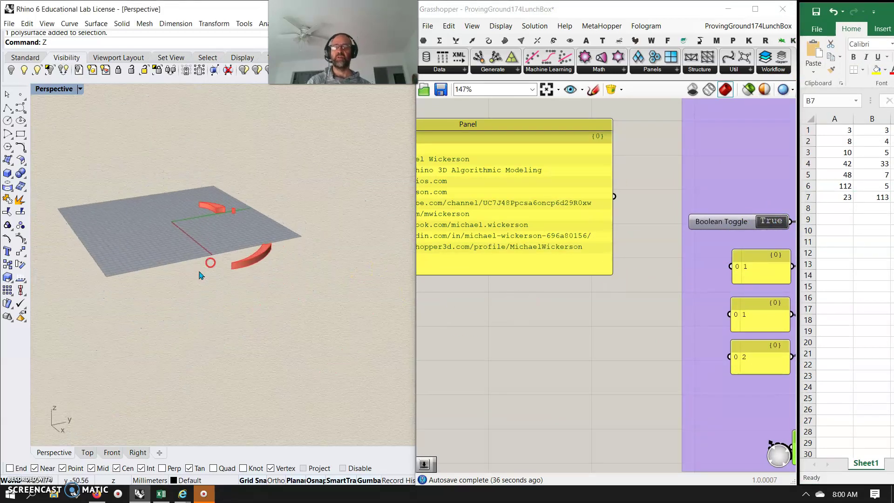
{"action": "scroll", "coordinate": [201, 275], "scroll_direction": "down", "scroll_amount": 2}
{"action": "scroll", "coordinate": [488, 295], "scroll_direction": "down", "scroll_amount": 6}
{"action": "right_click_drag", "start_coordinate": [517, 310], "coordinate": [494, 326]}
{"action": "scroll", "coordinate": [645, 298], "scroll_direction": "up", "scroll_amount": 6}
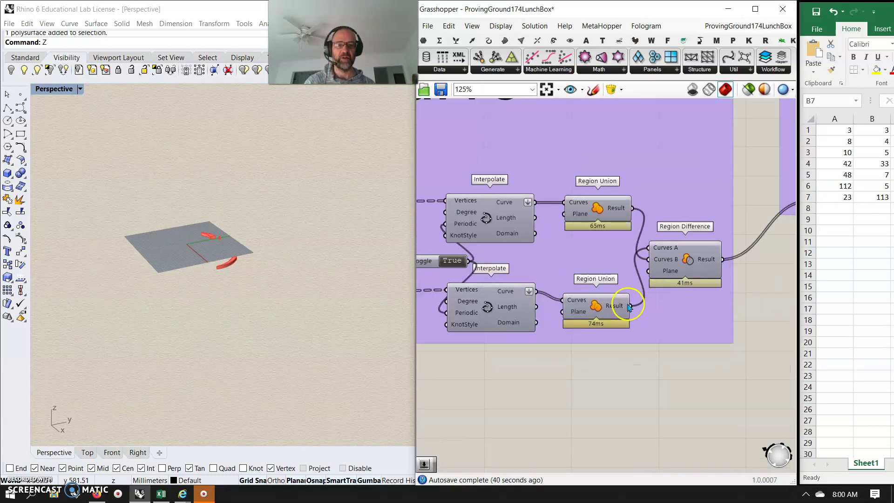
{"action": "right_click_drag", "start_coordinate": [708, 329], "coordinate": [601, 359]}
{"action": "left_click", "coordinate": [503, 342]}
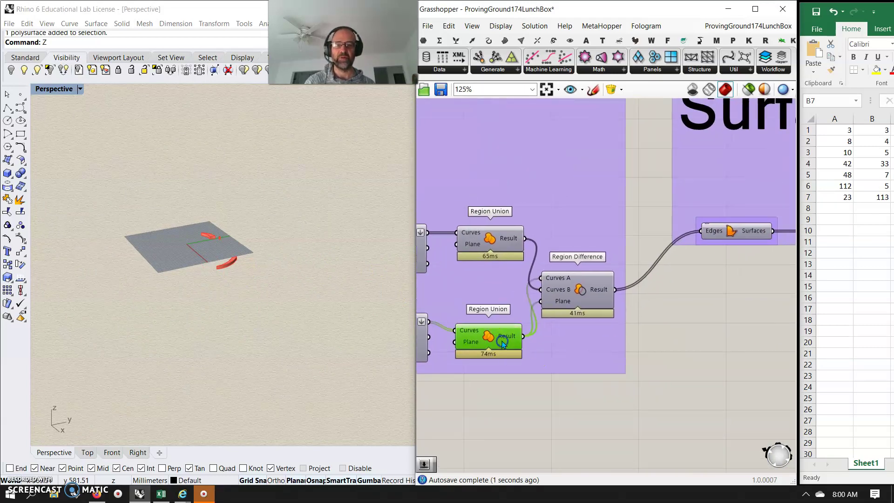
{"action": "left_click", "coordinate": [489, 239]}
{"action": "left_click", "coordinate": [748, 89]}
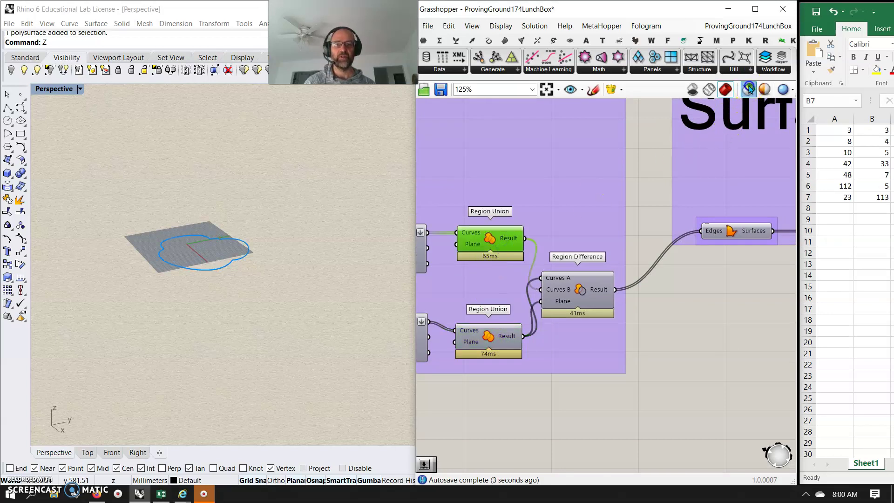
{"action": "left_click", "coordinate": [497, 335]}
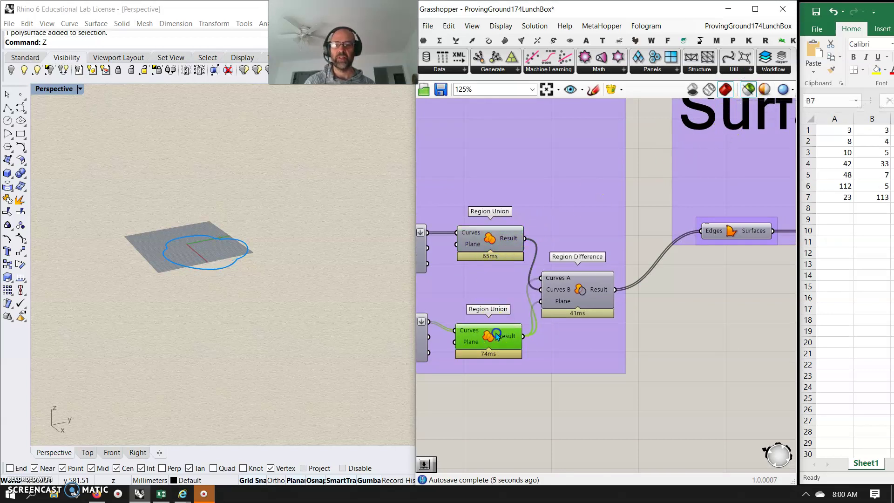
{"action": "left_click", "coordinate": [494, 238]}
Step: Wire the lower Region Union's Result into the Surface group's Edges input in place of Region Difference, and turn off the selected-only preview
{"action": "left_click_drag", "start_coordinate": [524, 335], "coordinate": [701, 231]}
{"action": "left_click_drag", "start_coordinate": [615, 273], "coordinate": [615, 287]}
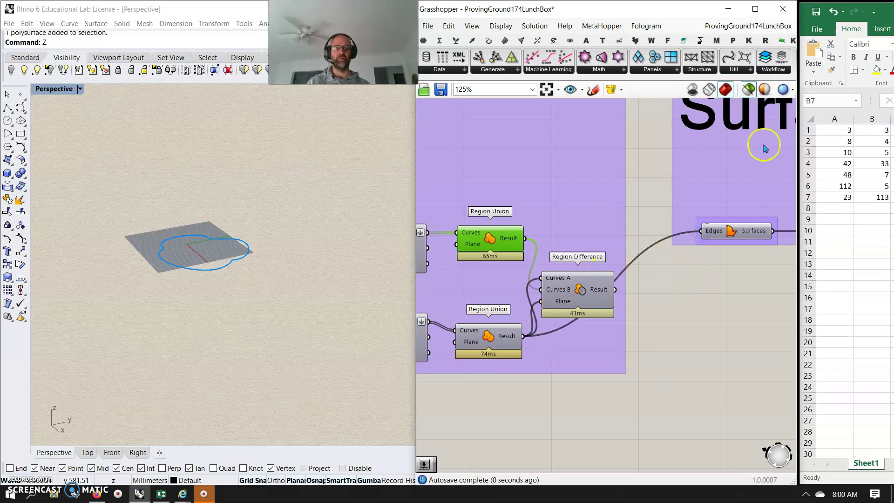
{"action": "left_click", "coordinate": [748, 89]}
{"action": "scroll", "coordinate": [547, 303], "scroll_direction": "down", "scroll_amount": 4}
{"action": "scroll", "coordinate": [548, 303], "scroll_direction": "down", "scroll_amount": 2}
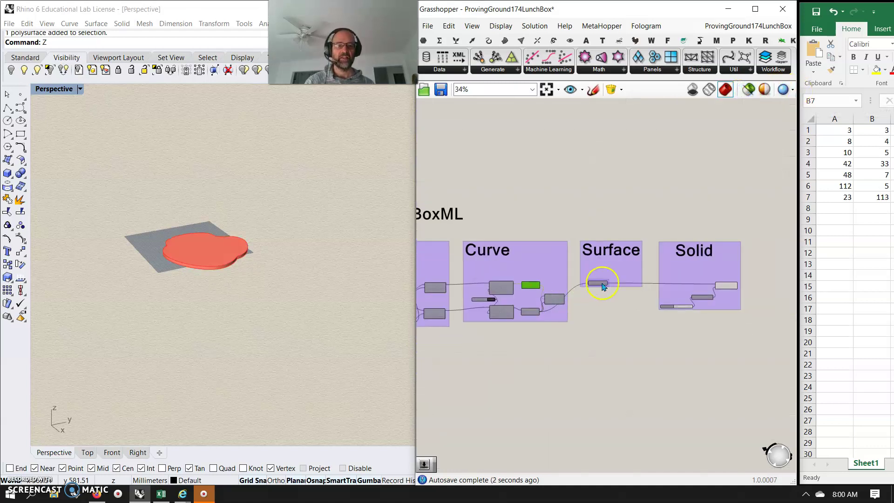
Step: Move the Excel window out of the way, bring Grasshopper to the front and widen its window to the screen edge
{"action": "left_click", "coordinate": [867, 11]}
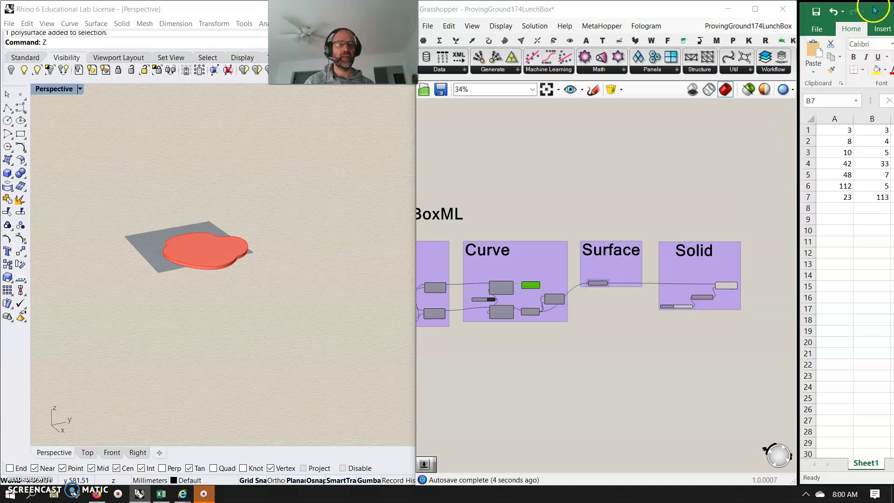
{"action": "left_click_drag", "start_coordinate": [890, 4], "coordinate": [105, 236]}
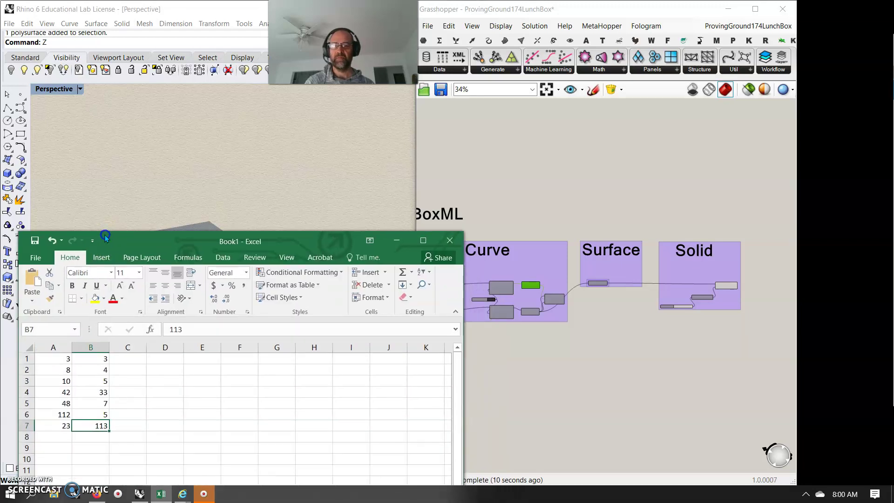
{"action": "left_click", "coordinate": [494, 183]}
{"action": "left_click_drag", "start_coordinate": [794, 181], "coordinate": [891, 176]}
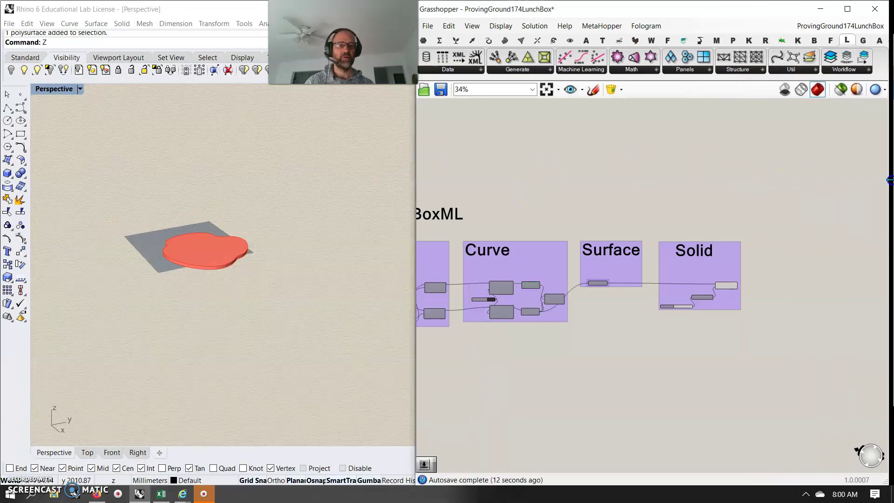
Step: Examine the definition from the Data group through to Solid, looking closely at the Excel Reader's inputs and the Number group
{"action": "scroll", "coordinate": [574, 297], "scroll_direction": "down", "scroll_amount": 3}
{"action": "right_click_drag", "start_coordinate": [574, 297], "coordinate": [723, 280]}
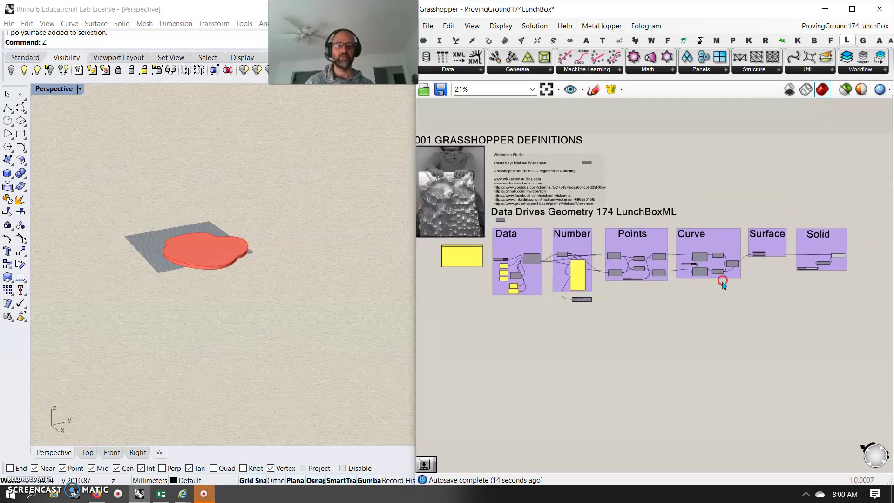
{"action": "scroll", "coordinate": [530, 279], "scroll_direction": "up", "scroll_amount": 2}
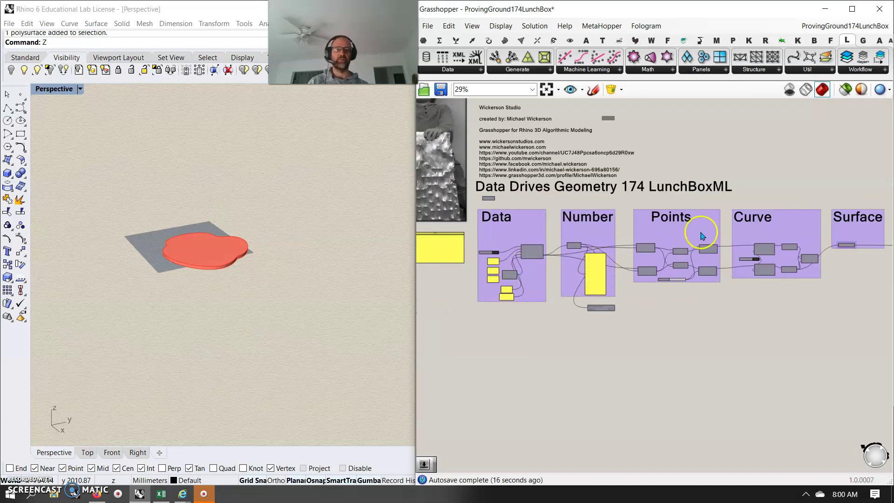
{"action": "right_click_drag", "start_coordinate": [772, 312], "coordinate": [712, 334]}
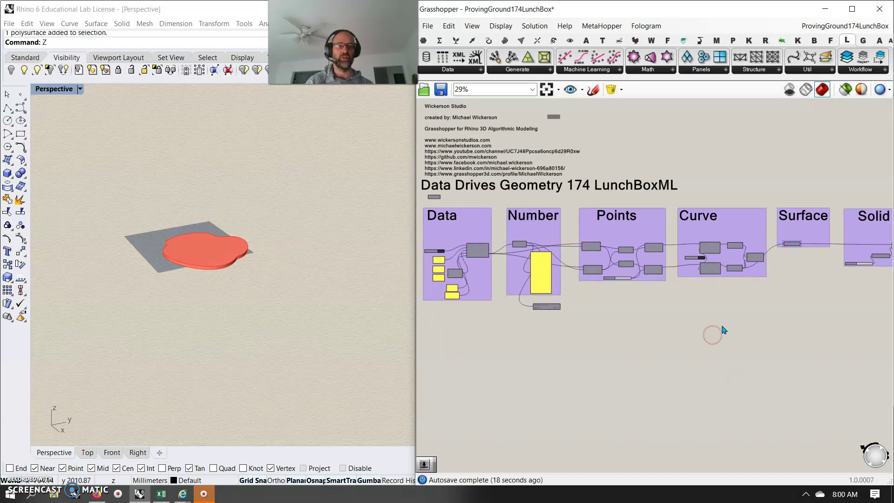
{"action": "scroll", "coordinate": [724, 332], "scroll_direction": "down", "scroll_amount": 2}
{"action": "right_click_drag", "start_coordinate": [692, 364], "coordinate": [698, 318]}
{"action": "scroll", "coordinate": [539, 226], "scroll_direction": "up", "scroll_amount": 7}
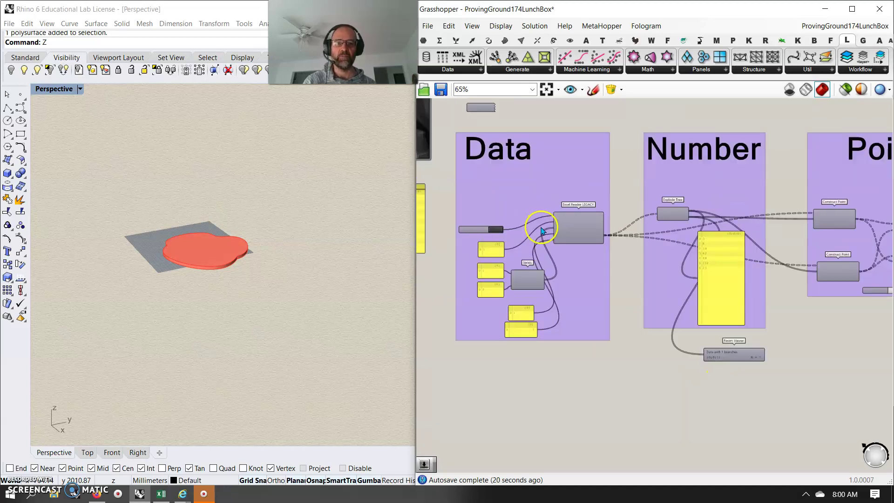
{"action": "scroll", "coordinate": [542, 229], "scroll_direction": "up", "scroll_amount": 2}
{"action": "scroll", "coordinate": [529, 259], "scroll_direction": "down", "scroll_amount": 1}
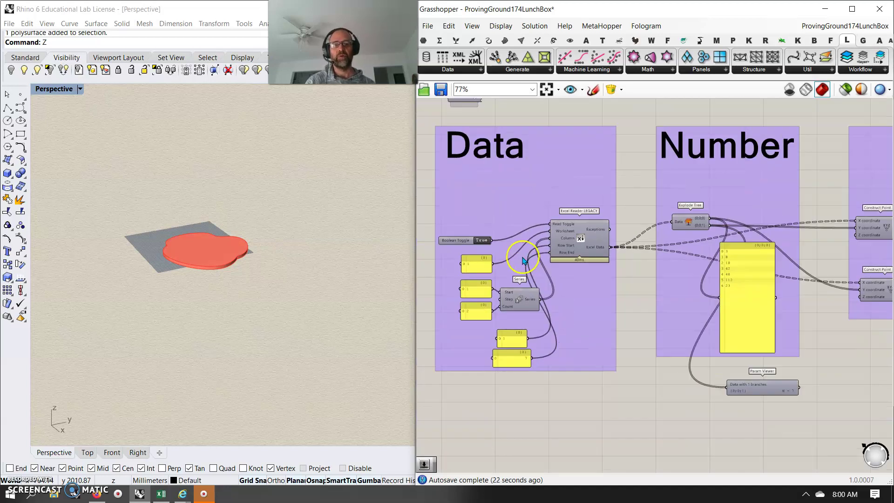
{"action": "scroll", "coordinate": [522, 261], "scroll_direction": "down", "scroll_amount": 5}
{"action": "right_click_drag", "start_coordinate": [608, 355], "coordinate": [613, 334]}
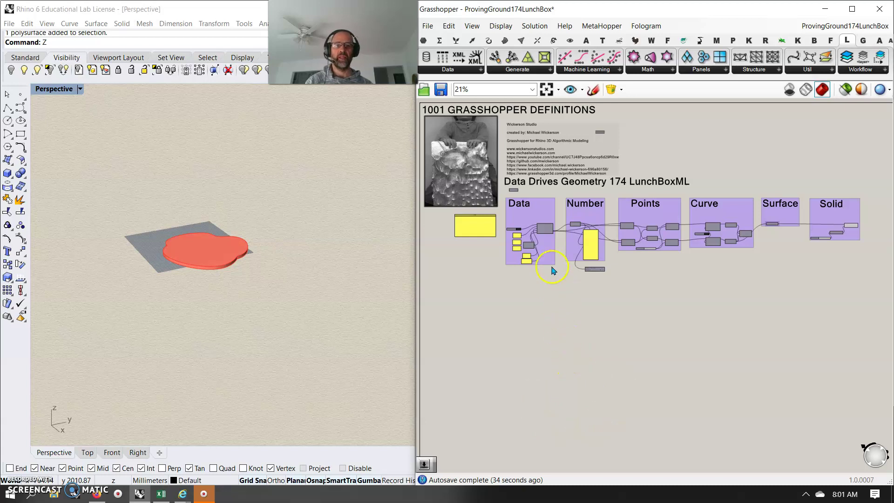
Step: Show the list of open Grasshopper definitions, close it, and review the full definition together with the resulting solid
{"action": "scroll", "coordinate": [537, 200], "scroll_direction": "up", "scroll_amount": 2}
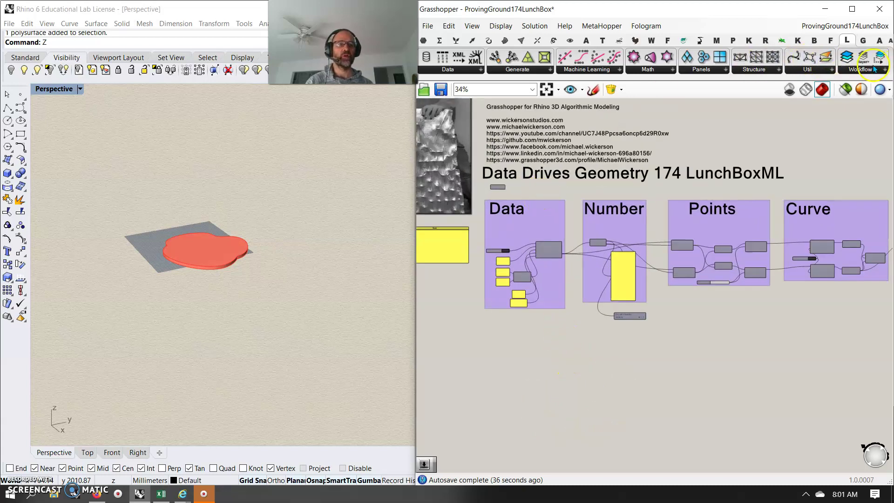
{"action": "left_click", "coordinate": [845, 25]}
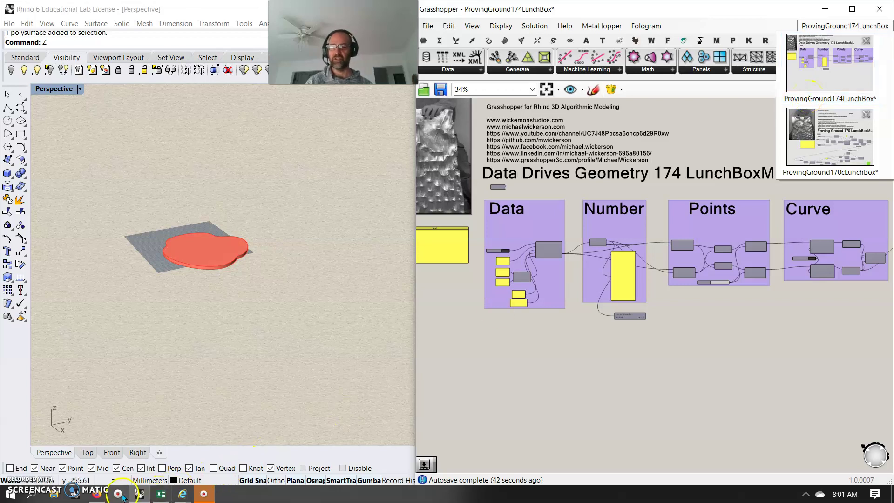
{"action": "mouse_move", "coordinate": [205, 496]}
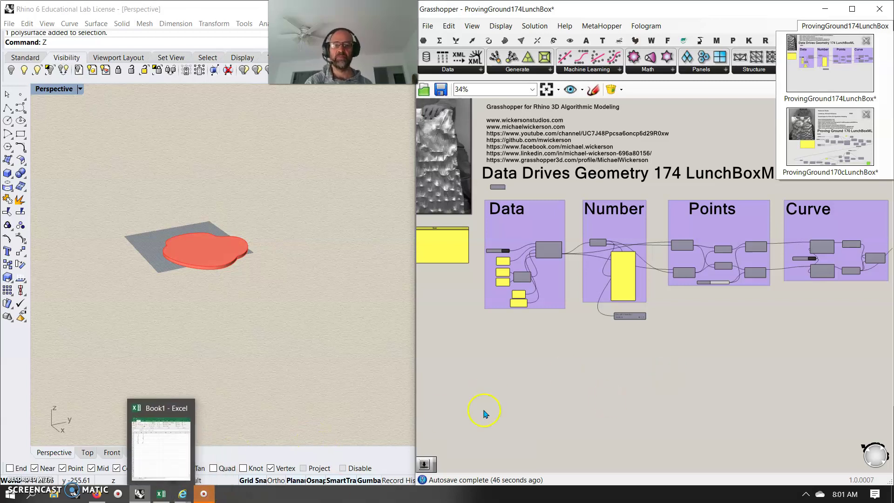
{"action": "scroll", "coordinate": [523, 404], "scroll_direction": "down", "scroll_amount": 2}
{"action": "right_click_drag", "start_coordinate": [603, 430], "coordinate": [601, 358]}
{"action": "scroll", "coordinate": [568, 427], "scroll_direction": "down", "scroll_amount": 1}
{"action": "scroll", "coordinate": [197, 273], "scroll_direction": "up", "scroll_amount": 3}
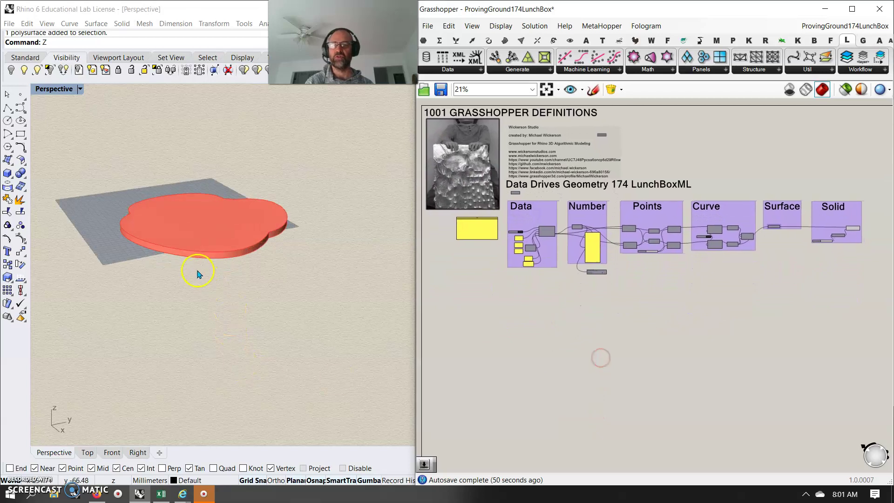